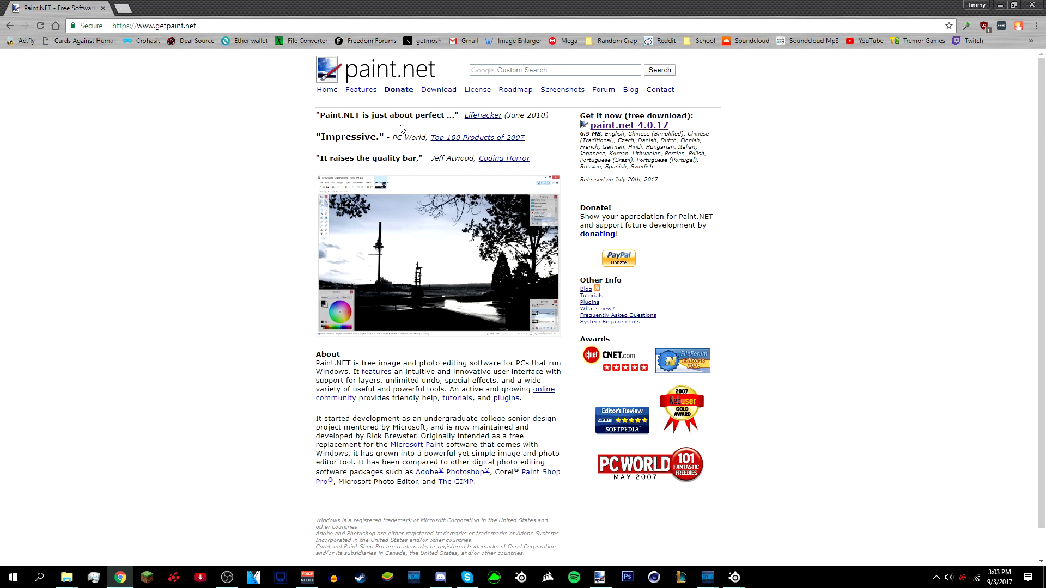
- Start downloading the paint.net 4.0.17 installer through the free download link on getpaint.net
{"action": "left_click", "coordinate": [614, 127]}
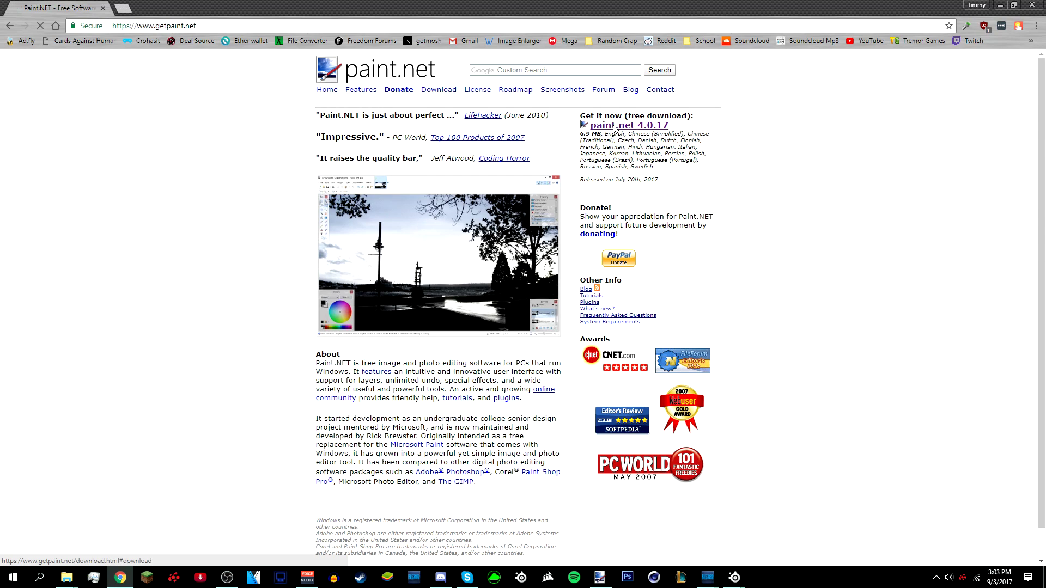
{"action": "left_click", "coordinate": [633, 361]}
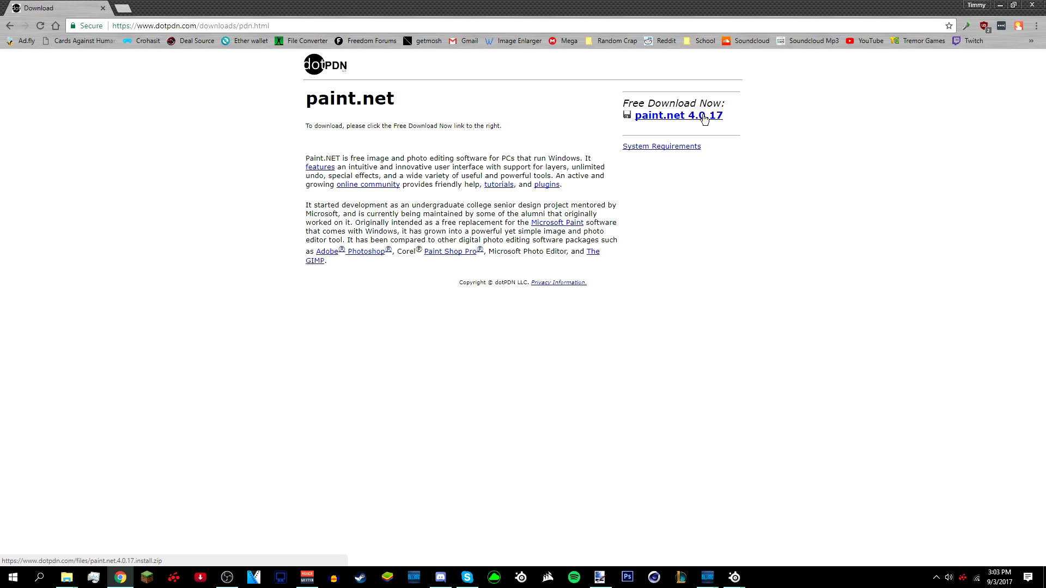
{"action": "left_click", "coordinate": [705, 117]}
- Cancel the installer download and dismiss the browser's download bar
{"action": "left_click", "coordinate": [112, 555]}
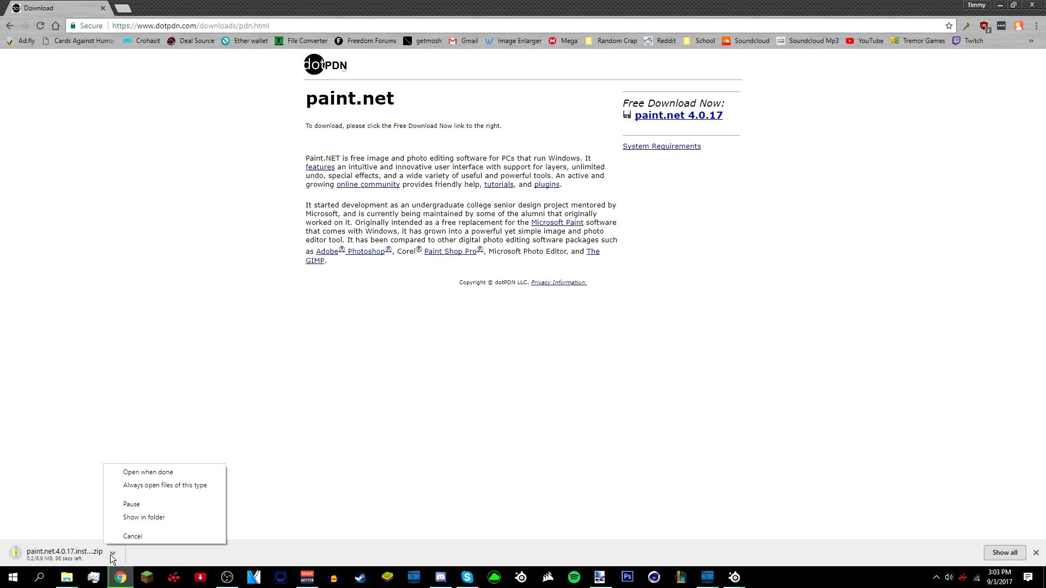
{"action": "left_click", "coordinate": [133, 537]}
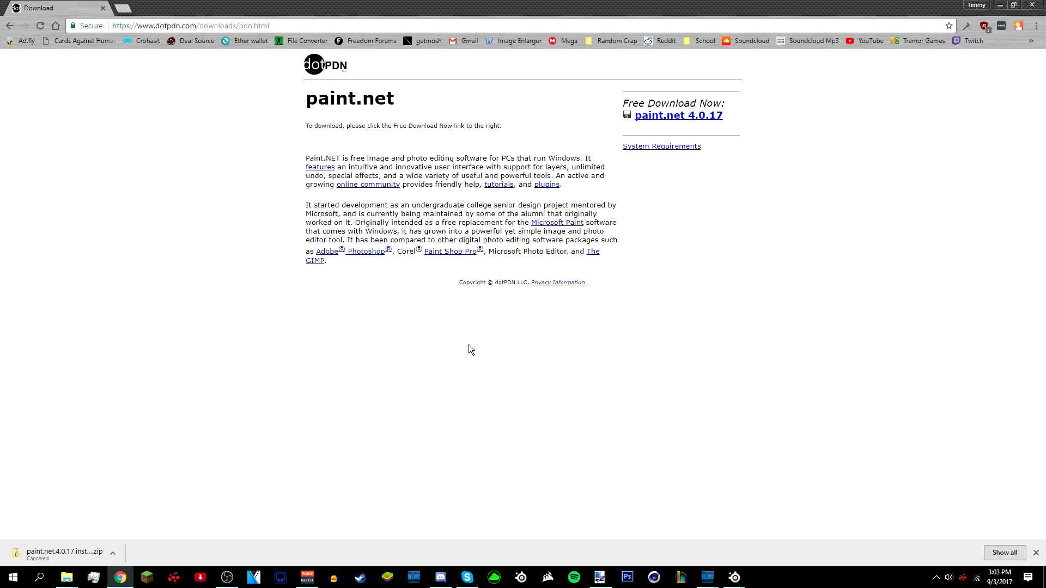
{"action": "left_click", "coordinate": [1037, 553]}
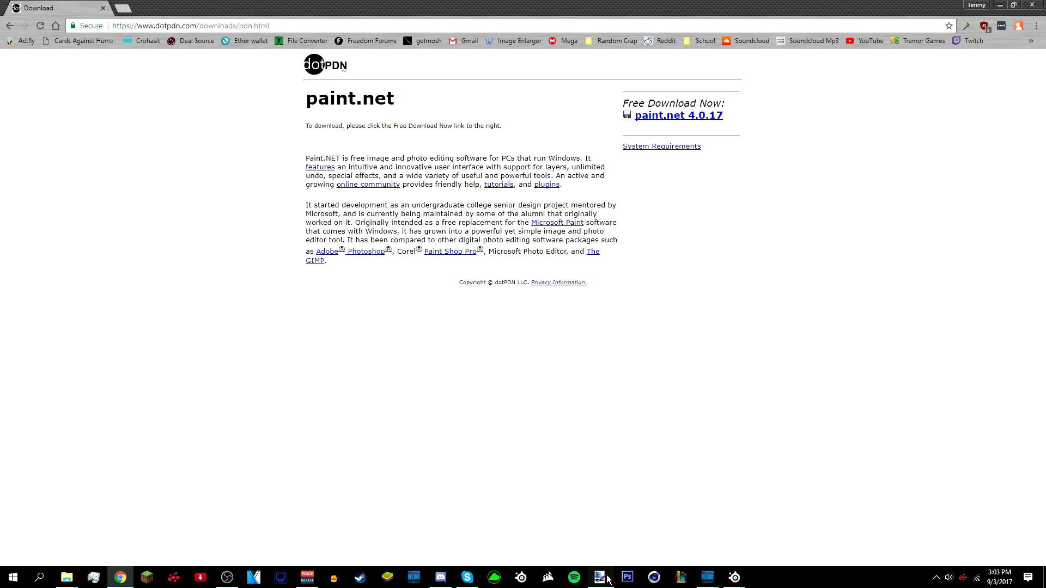
- Switch to paint.net and create a new image 1280 pixels wide and 720 pixels high
{"action": "mouse_move", "coordinate": [602, 582]}
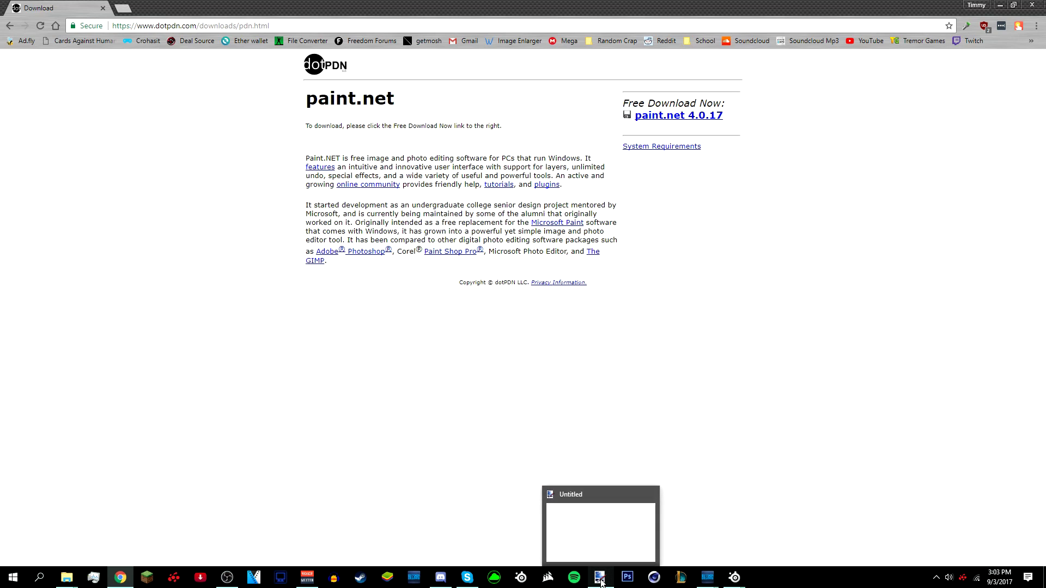
{"action": "left_click", "coordinate": [609, 533]}
{"action": "left_click", "coordinate": [12, 20]}
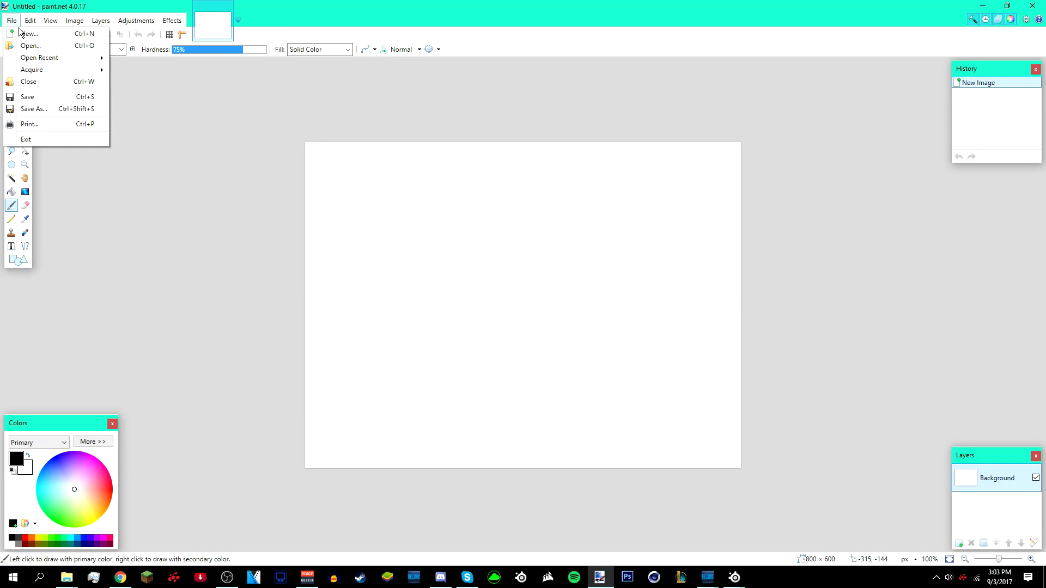
{"action": "left_click", "coordinate": [29, 34]}
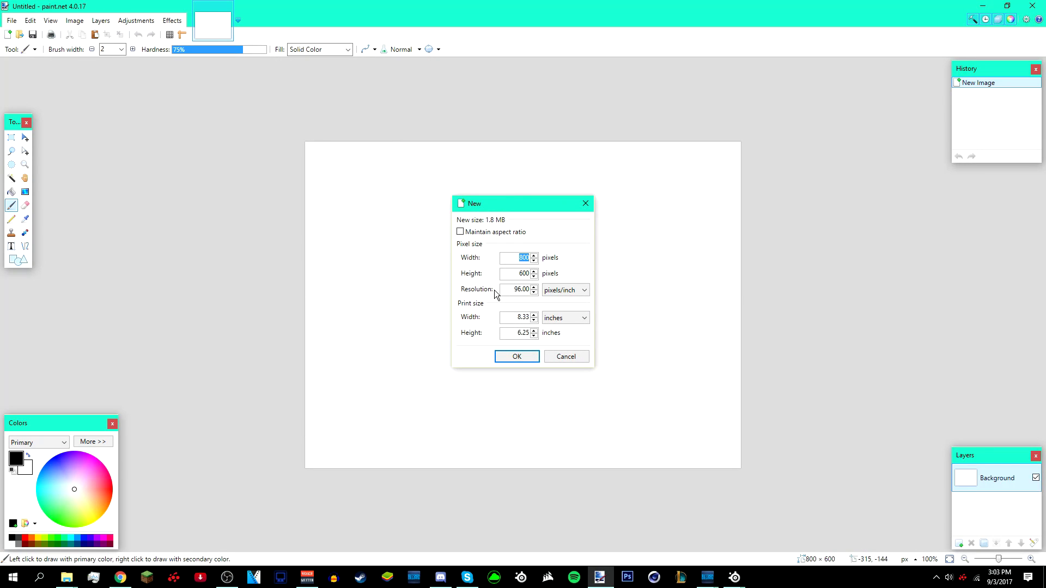
{"action": "type", "text": "1280"}
{"action": "type", "text": "720"}
{"action": "key", "text": "Return"}
- Add a new transparent layer and delete the white Background layer
{"action": "left_click", "coordinate": [10, 184]}
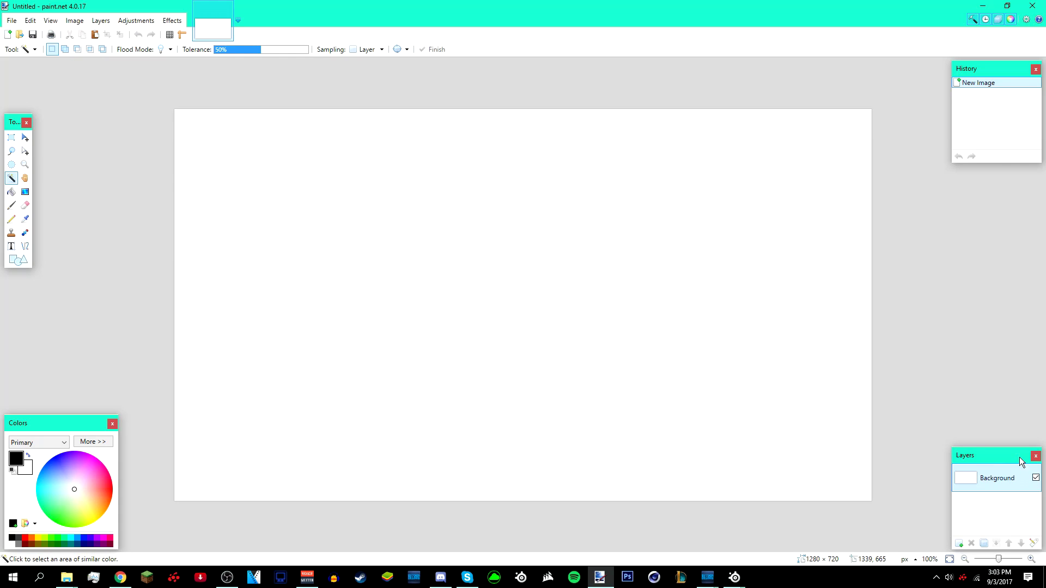
{"action": "left_click", "coordinate": [959, 544]}
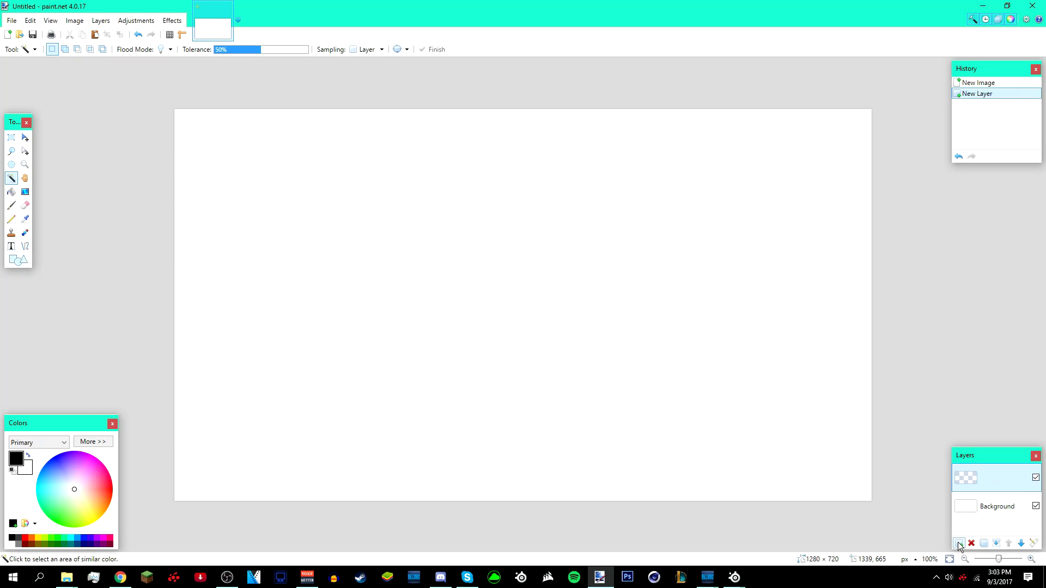
{"action": "left_click", "coordinate": [987, 519]}
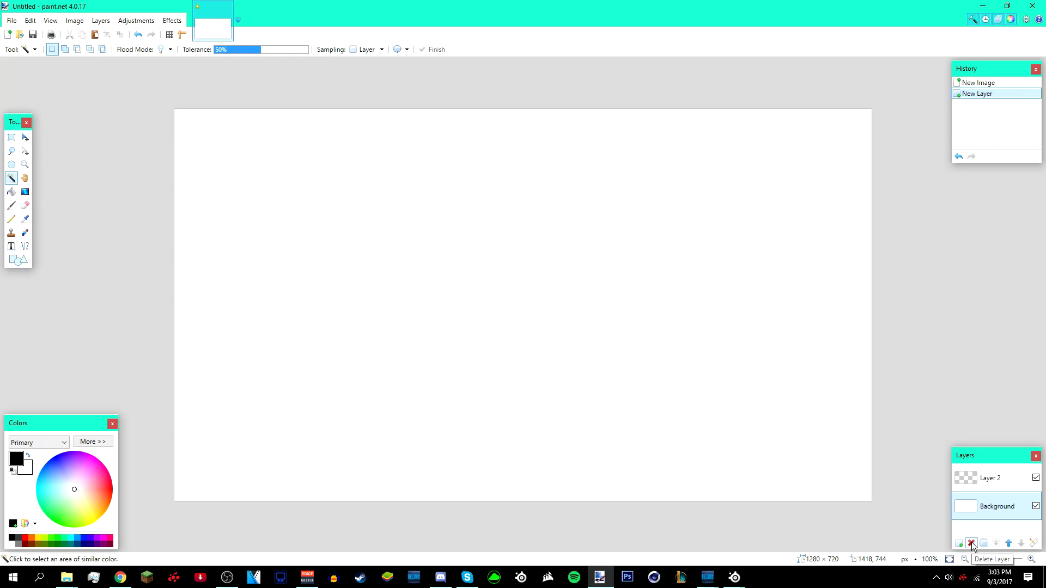
{"action": "left_click", "coordinate": [972, 544]}
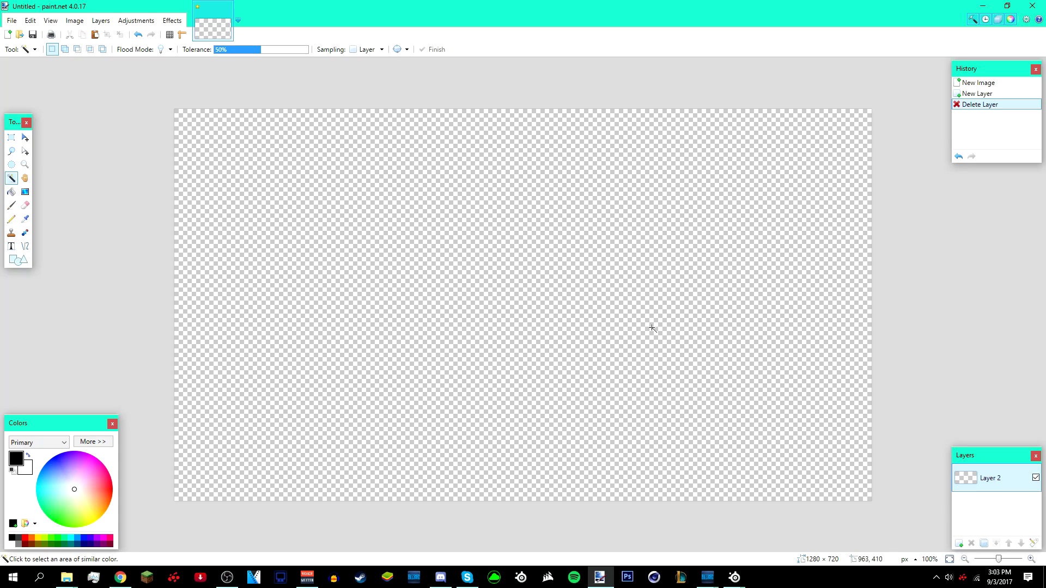
- Activate the Move Selected Pixels tool and open the screenshot 2017-09-03_10.33.33.png from the Downloads folder
{"action": "left_click", "coordinate": [25, 138]}
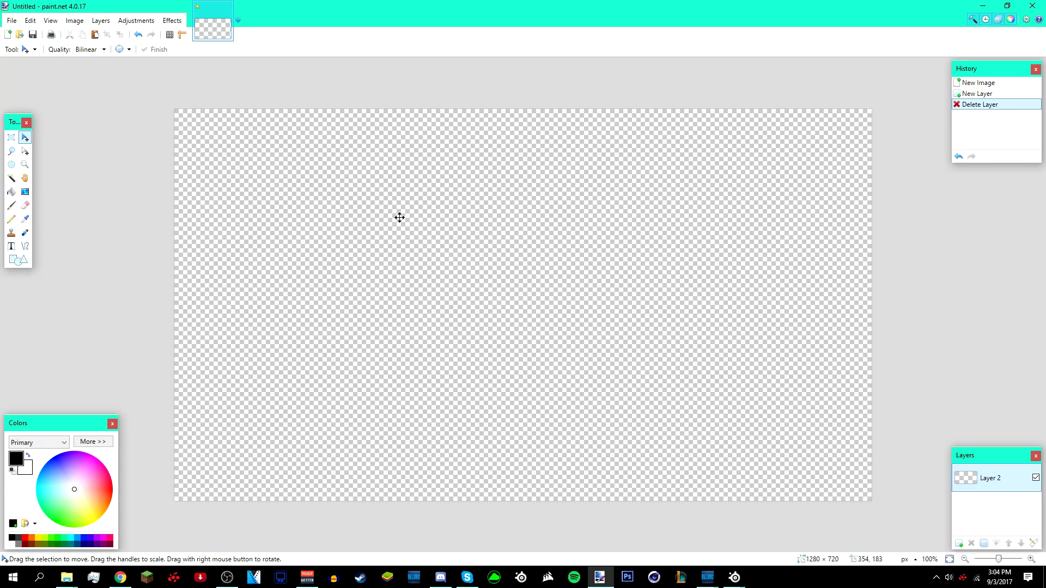
{"action": "left_click", "coordinate": [20, 35]}
{"action": "scroll", "coordinate": [557, 192], "scroll_direction": "down", "scroll_amount": 3}
{"action": "scroll", "coordinate": [643, 191], "scroll_direction": "up", "scroll_amount": 3}
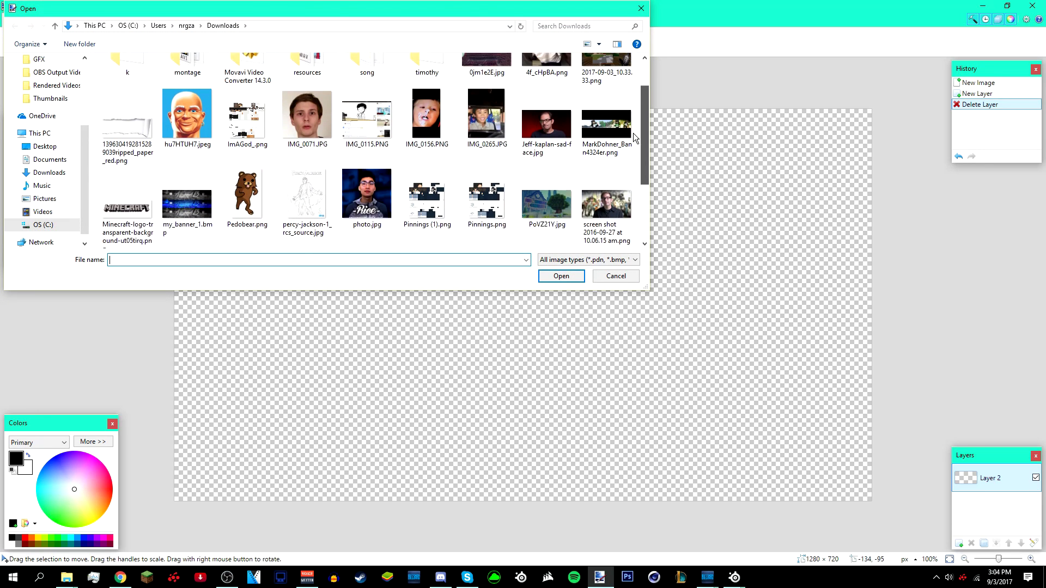
{"action": "left_click", "coordinate": [606, 98]}
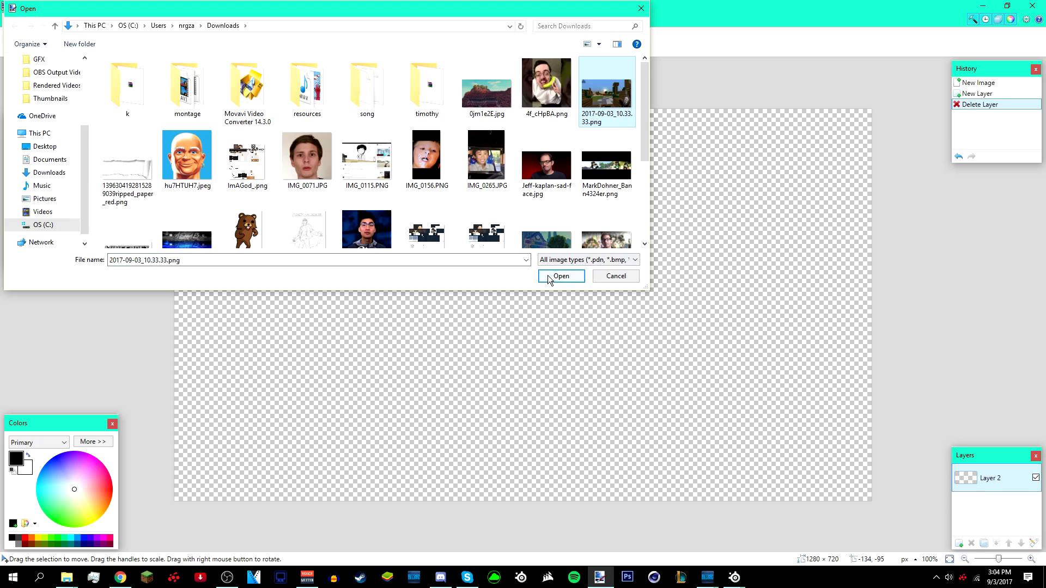
{"action": "left_click", "coordinate": [562, 276]}
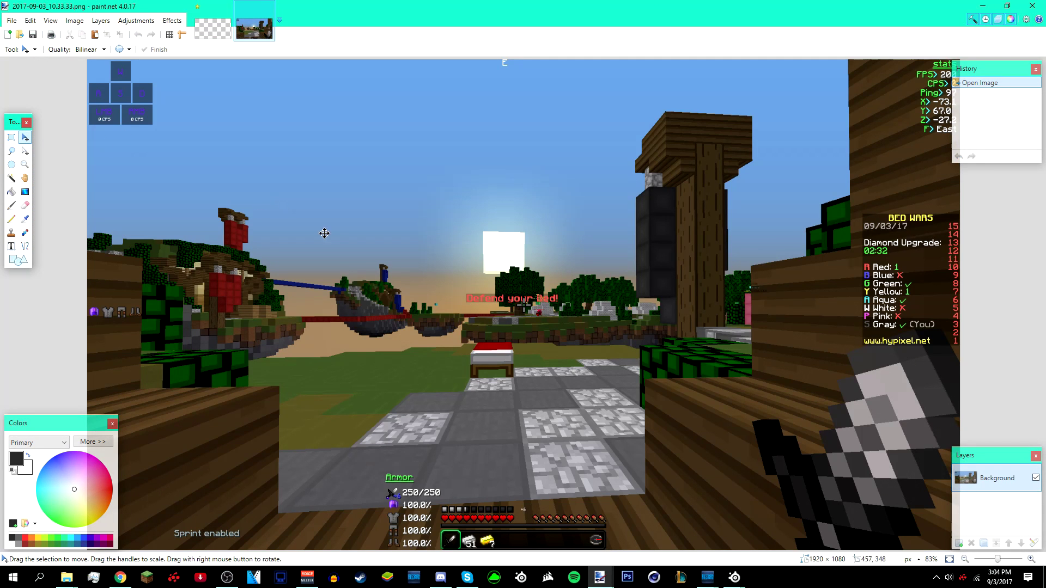
{"action": "scroll", "coordinate": [327, 248], "scroll_direction": "down", "scroll_amount": 1}
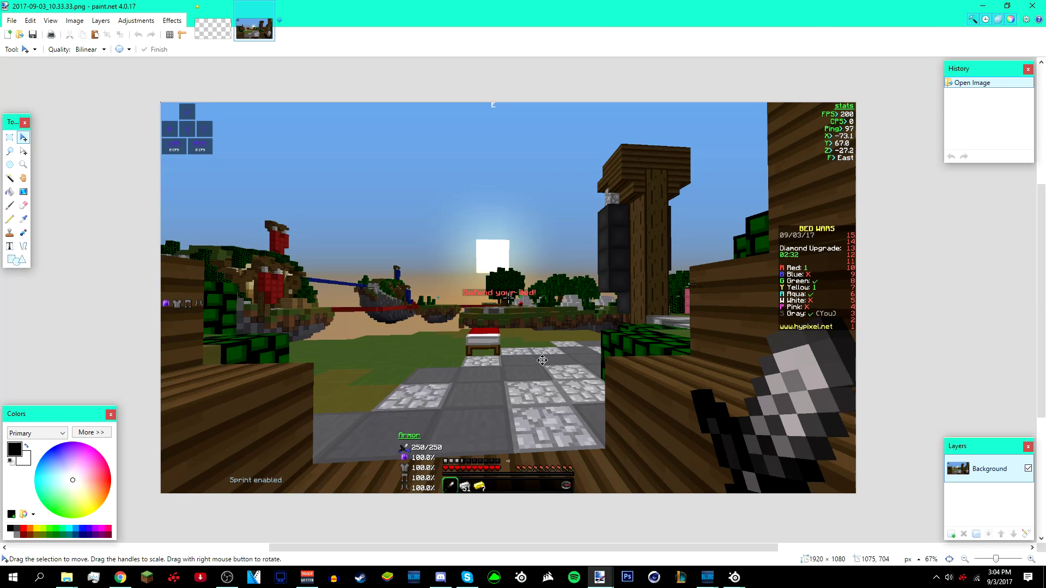
{"action": "scroll", "coordinate": [543, 360], "scroll_direction": "up", "scroll_amount": 1}
{"action": "scroll", "coordinate": [542, 361], "scroll_direction": "down", "scroll_amount": 2}
{"action": "scroll", "coordinate": [548, 357], "scroll_direction": "up", "scroll_amount": 1}
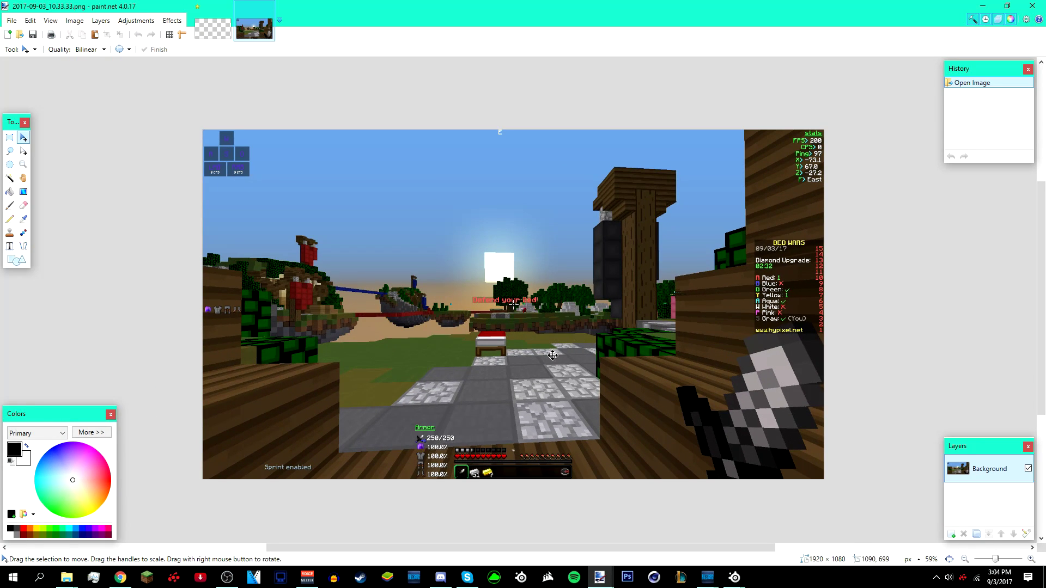
{"action": "scroll", "coordinate": [517, 342], "scroll_direction": "up", "scroll_amount": 1}
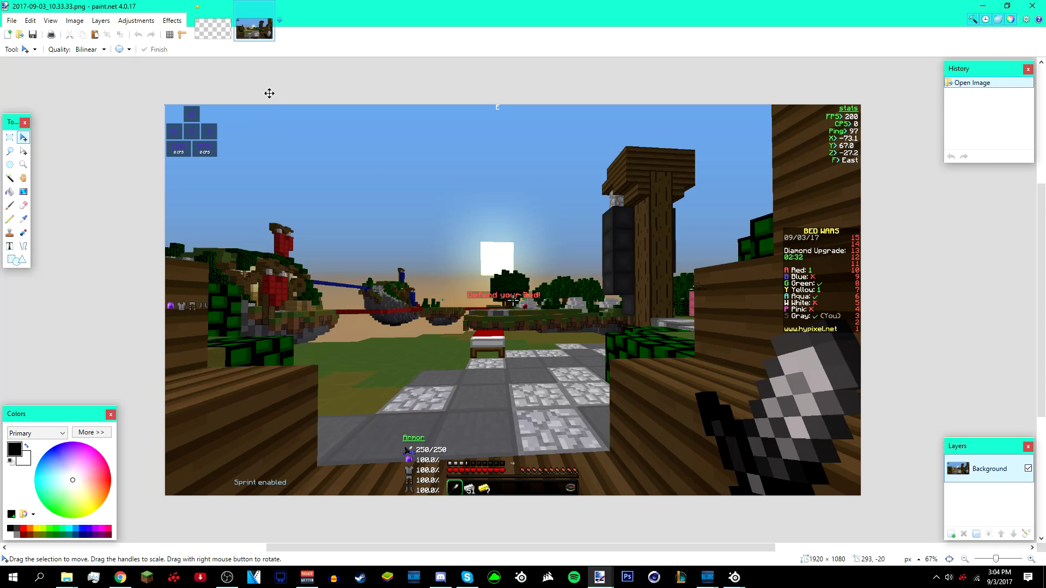
{"action": "left_click", "coordinate": [11, 21]}
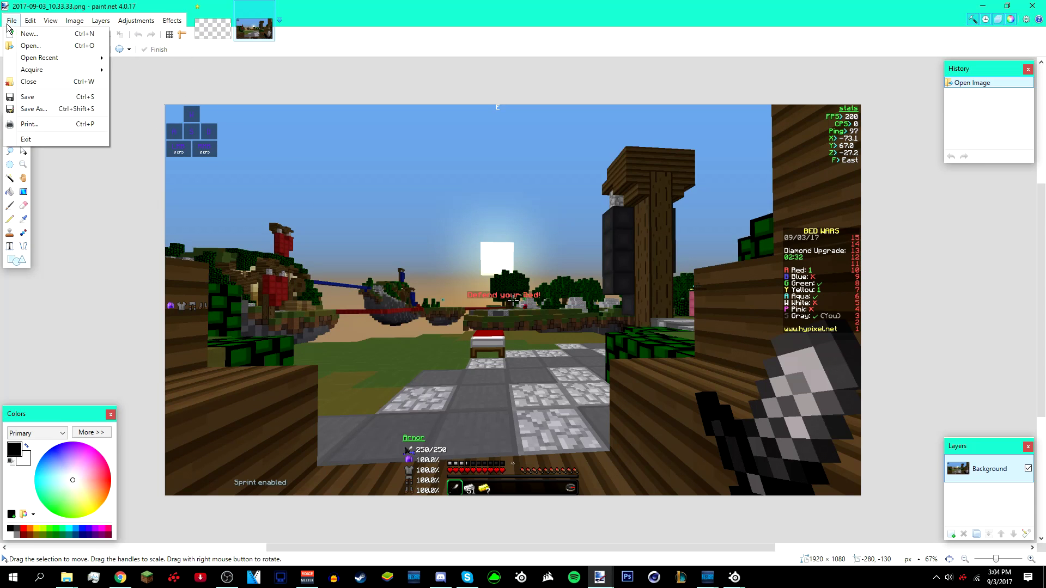
{"action": "left_click", "coordinate": [25, 43]}
{"action": "left_click", "coordinate": [617, 276]}
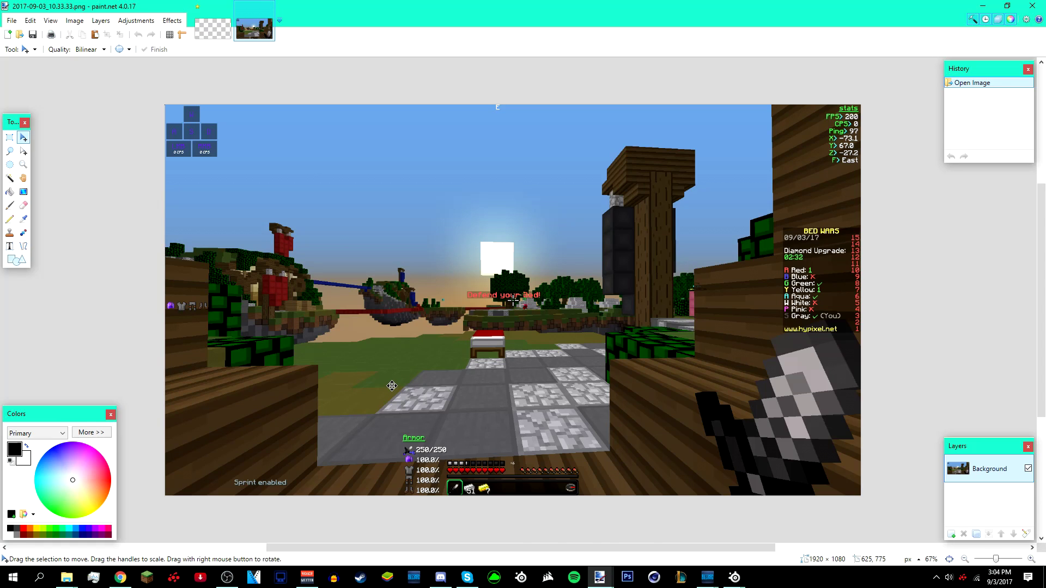
- Copy the Minecraft screenshot and paste it into the blank 1280 × 720 image, keeping the canvas size
{"action": "key", "text": "ctrl+c"}
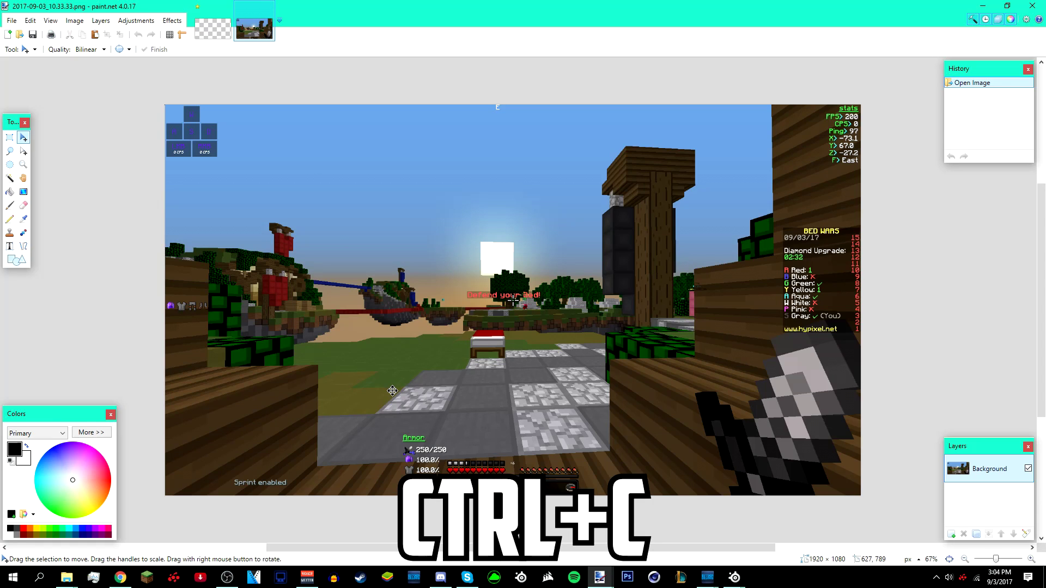
{"action": "left_click", "coordinate": [224, 28]}
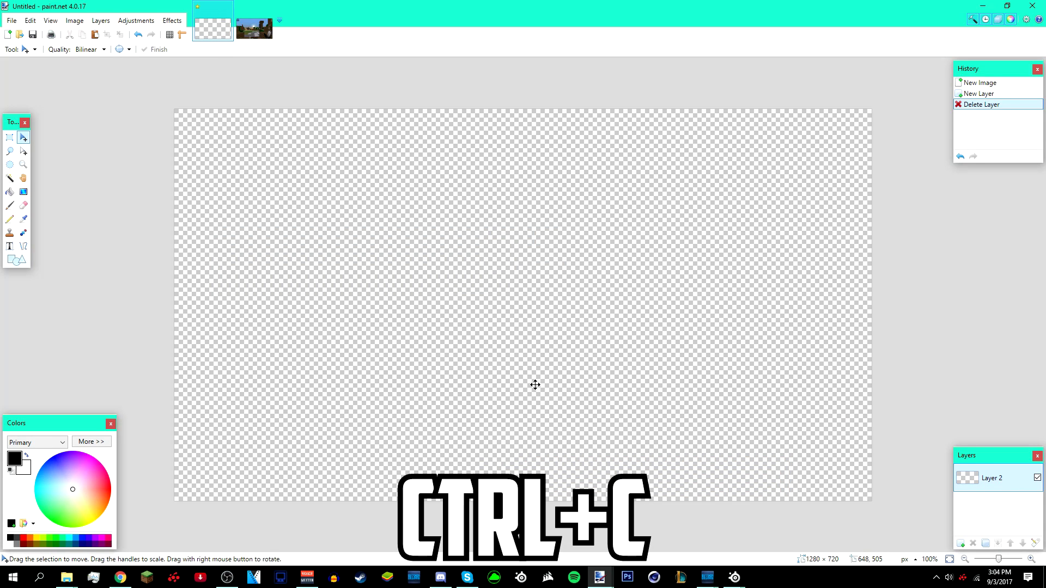
{"action": "key", "text": "ctrl+v"}
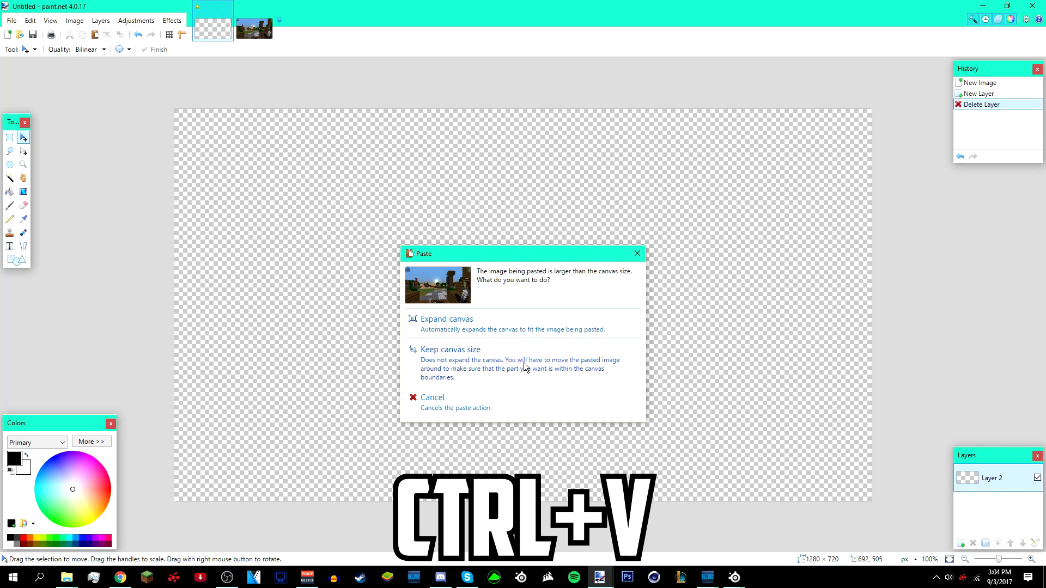
{"action": "left_click", "coordinate": [525, 368]}
- Scale the pasted screenshot down proportionally to about 1281 × 720 pixels so it fits the canvas, and deselect it
{"action": "scroll", "coordinate": [628, 395], "scroll_direction": "down", "scroll_amount": 2}
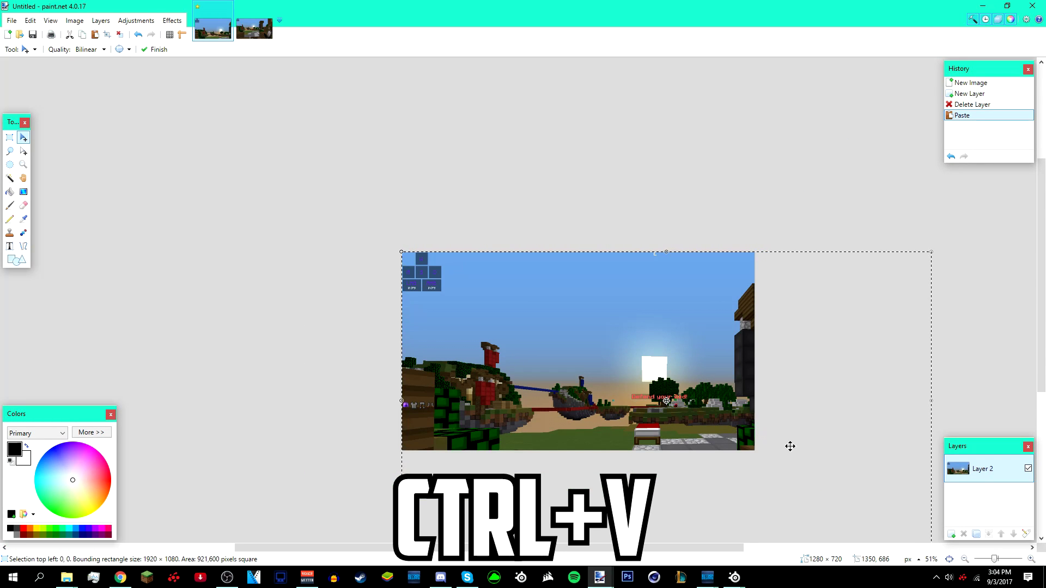
{"action": "scroll", "coordinate": [785, 444], "scroll_direction": "down", "scroll_amount": 1}
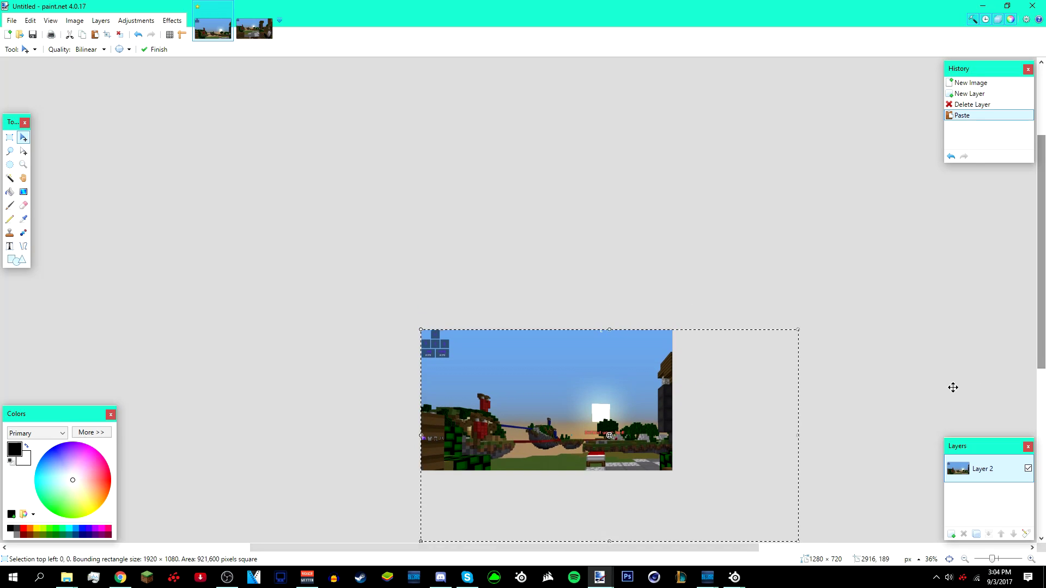
{"action": "scroll", "coordinate": [727, 439], "scroll_direction": "up", "scroll_amount": 1}
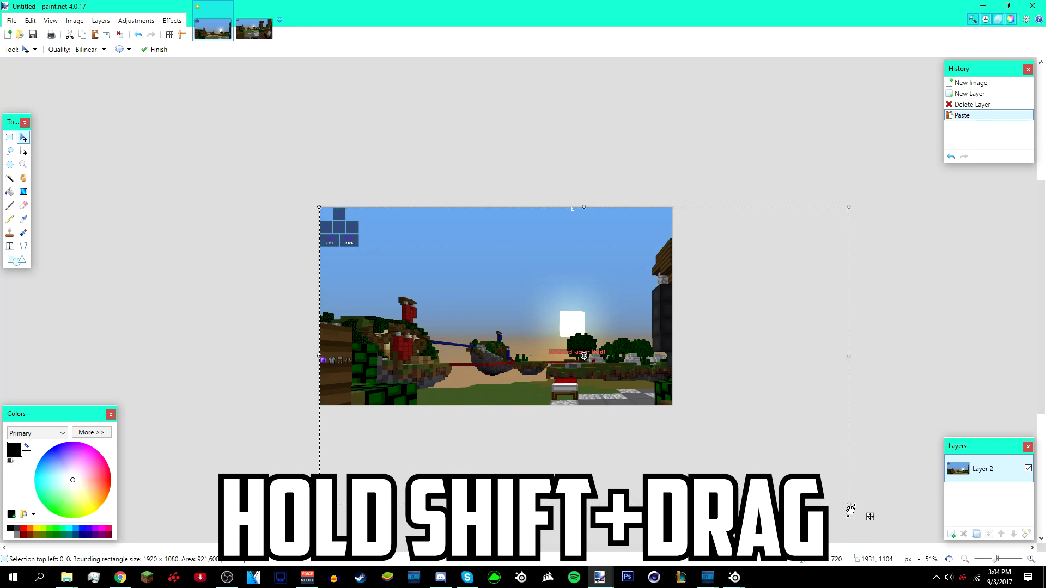
{"action": "left_click_drag", "start_coordinate": [853, 502], "coordinate": [675, 412]}
{"action": "scroll", "coordinate": [677, 410], "scroll_direction": "up", "scroll_amount": 6}
{"action": "scroll", "coordinate": [551, 423], "scroll_direction": "down", "scroll_amount": 5}
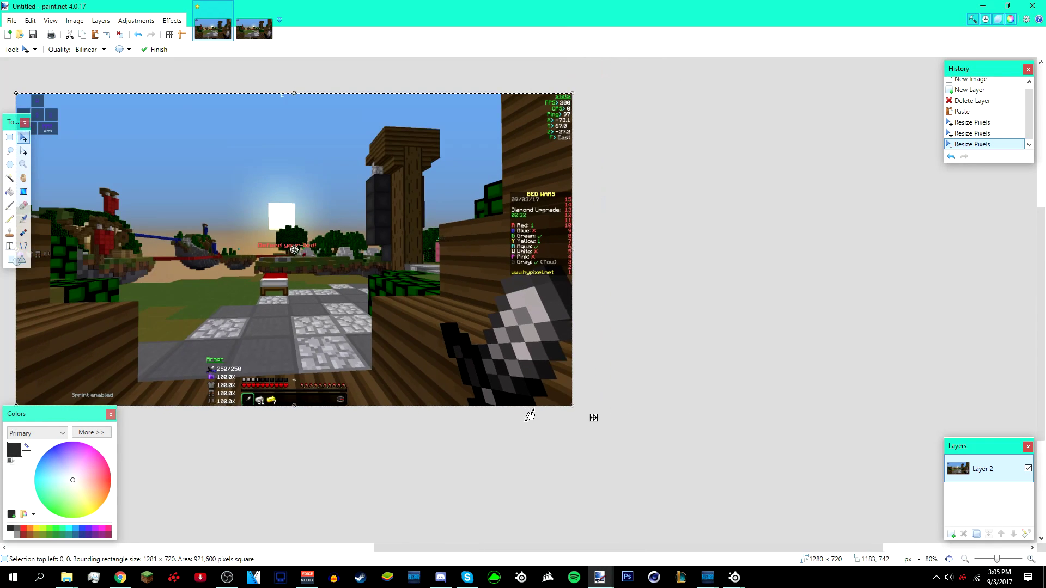
{"action": "scroll", "coordinate": [530, 415], "scroll_direction": "down", "scroll_amount": 1}
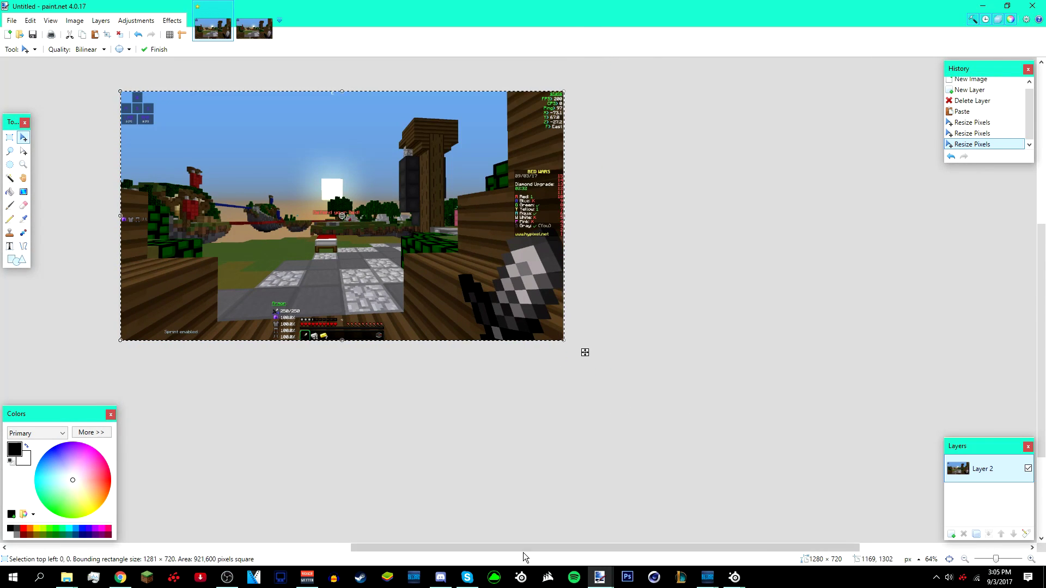
{"action": "left_click_drag", "start_coordinate": [522, 548], "coordinate": [479, 532]}
{"action": "scroll", "coordinate": [305, 228], "scroll_direction": "up", "scroll_amount": 1}
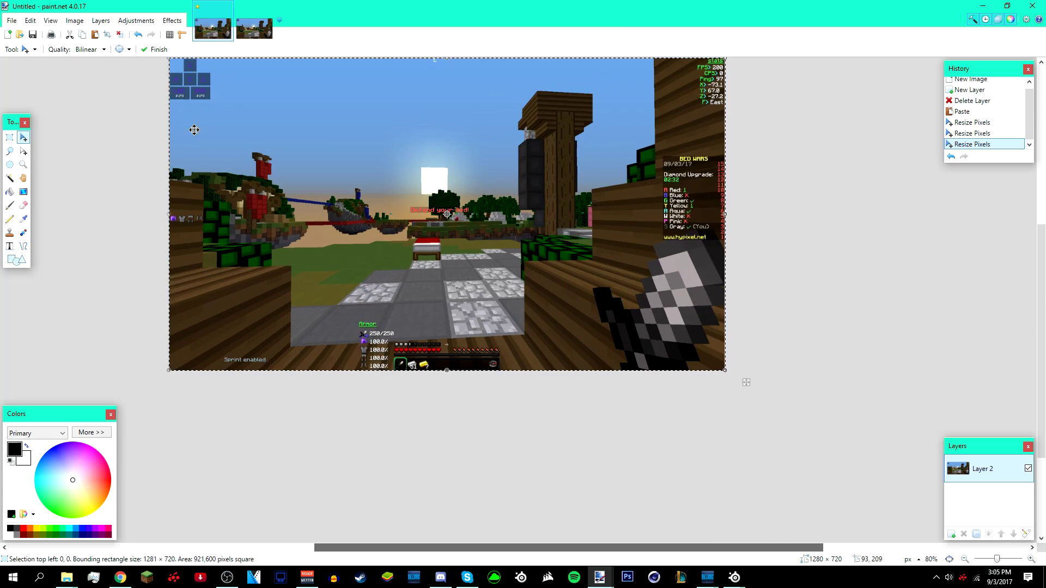
{"action": "left_click", "coordinate": [125, 37]}
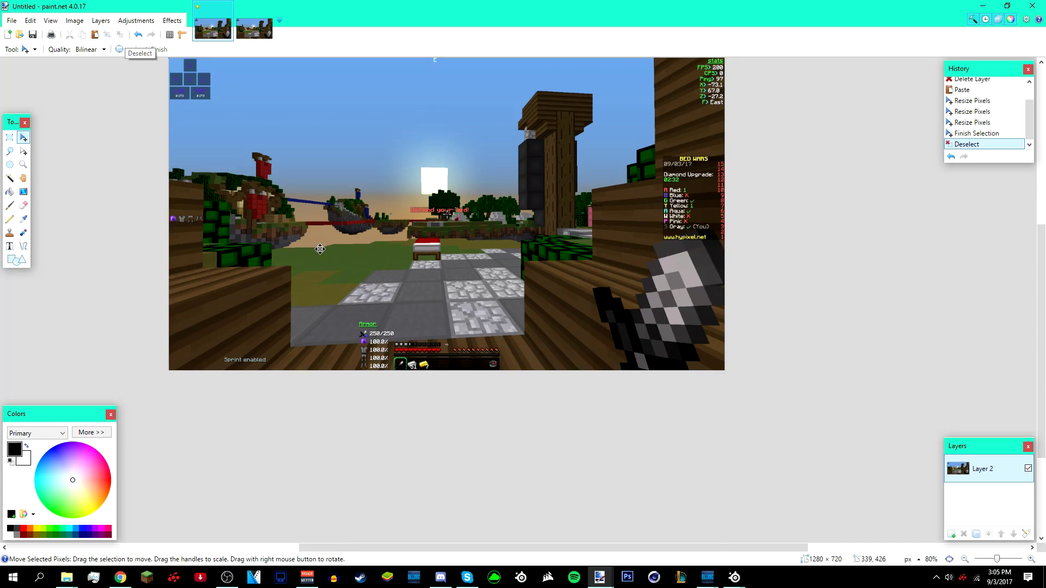
{"action": "scroll", "coordinate": [457, 381], "scroll_direction": "down", "scroll_amount": 2}
{"action": "scroll", "coordinate": [457, 381], "scroll_direction": "up", "scroll_amount": 1}
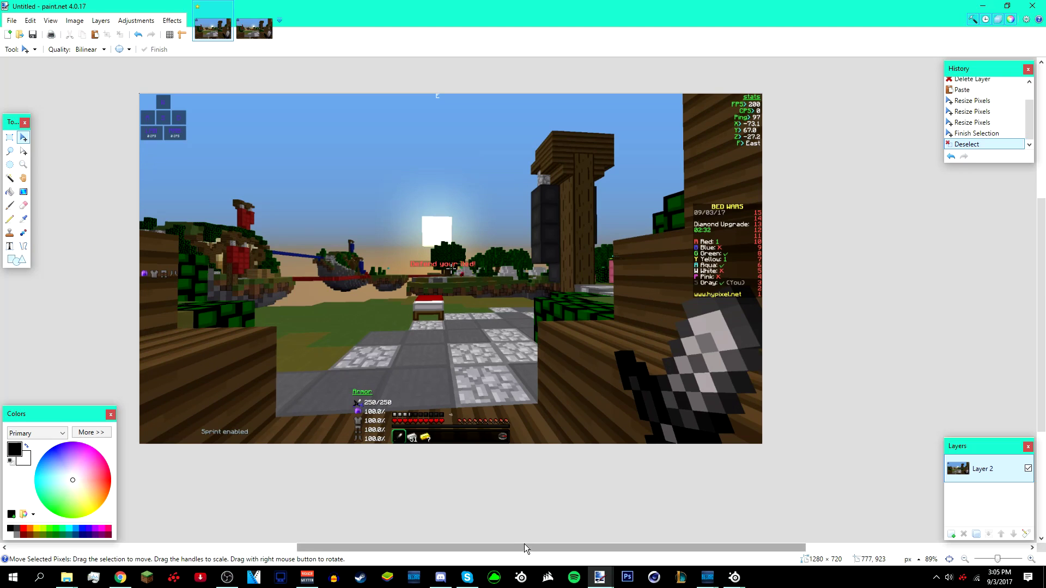
{"action": "key", "text": "ctrl+a"}
{"action": "left_click_drag", "start_coordinate": [506, 490], "coordinate": [490, 534]}
{"action": "key", "text": "ctrl+z"}
{"action": "key", "text": "ctrl+d"}
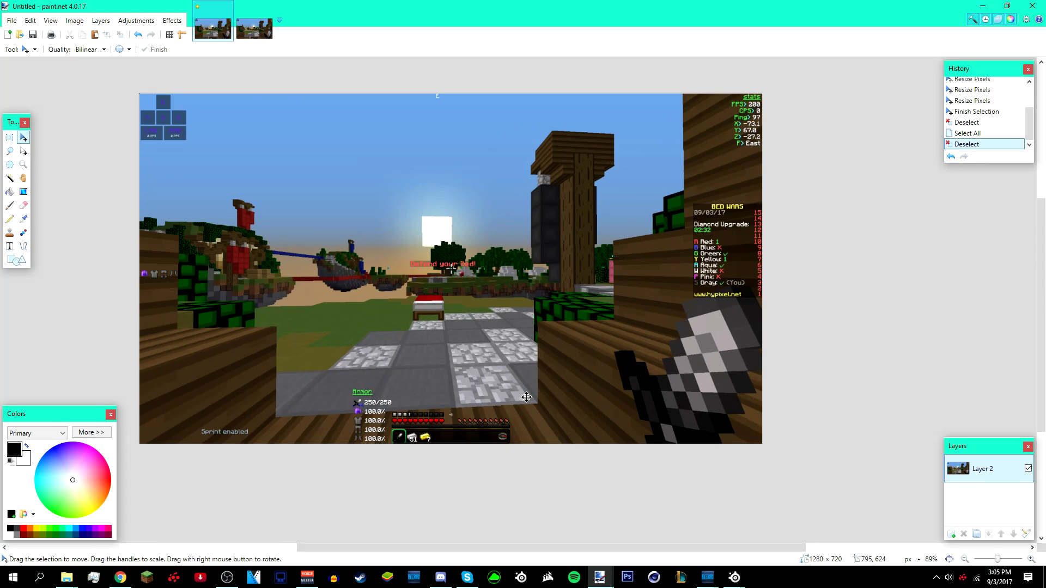
- Add a new empty layer above the screenshot layer
{"action": "left_click_drag", "start_coordinate": [569, 547], "coordinate": [535, 546]}
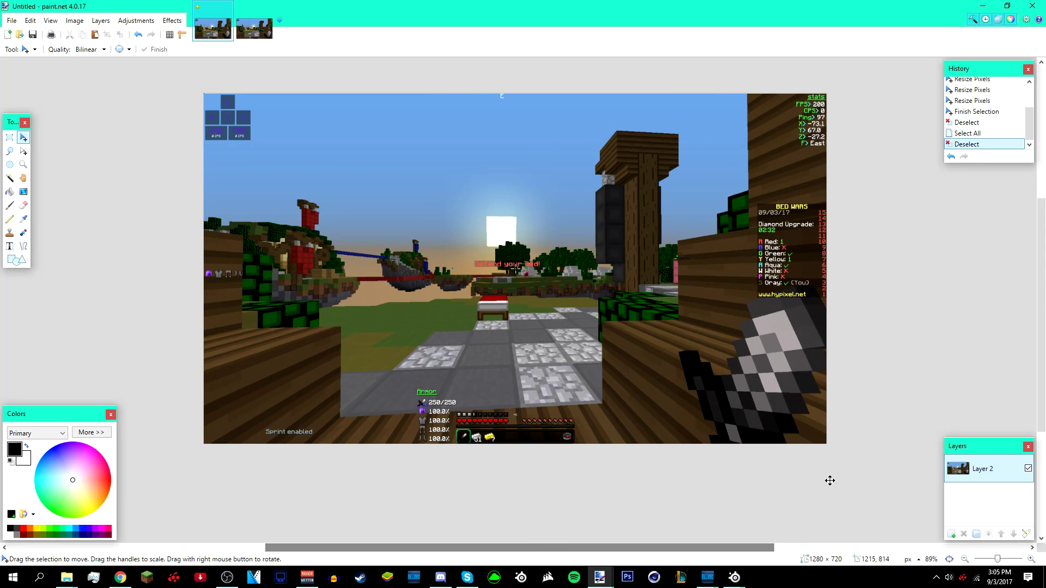
{"action": "left_click", "coordinate": [951, 534]}
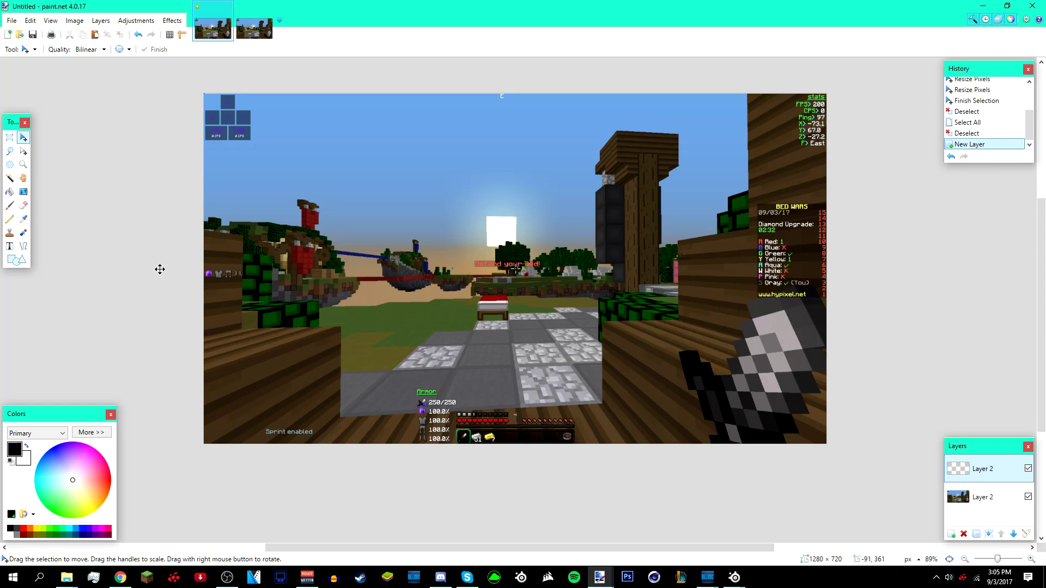
- Activate the Line/Curve tool, make white the primary color and set the brush width to 5
{"action": "left_click", "coordinate": [23, 246]}
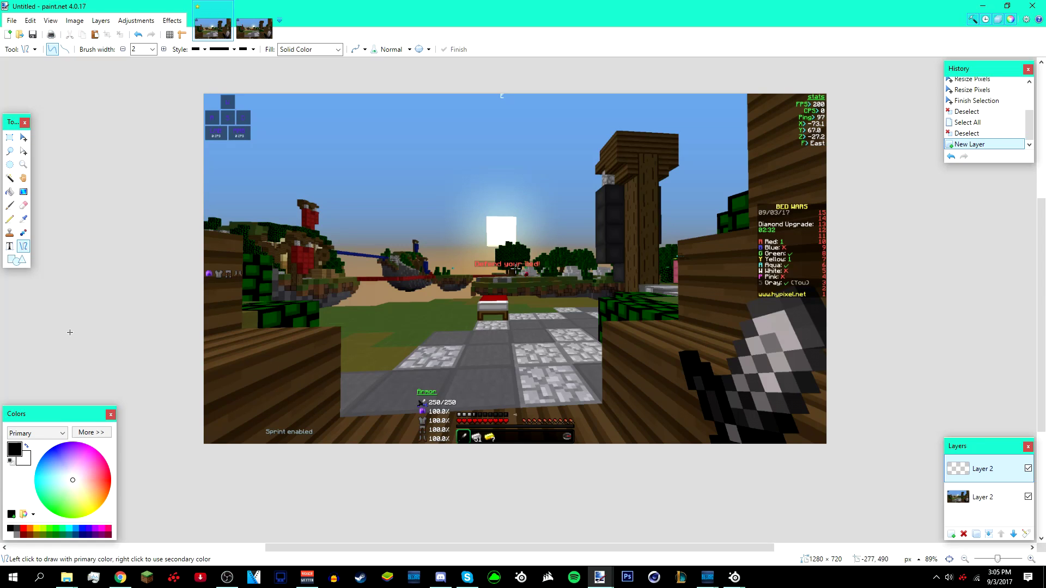
{"action": "left_click", "coordinate": [26, 445]}
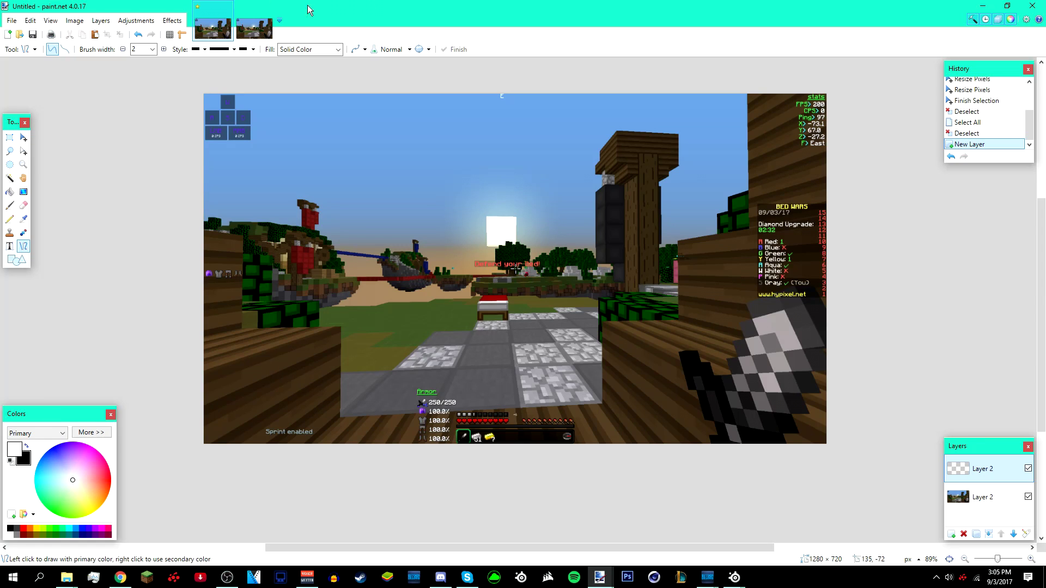
{"action": "left_click", "coordinate": [154, 49]}
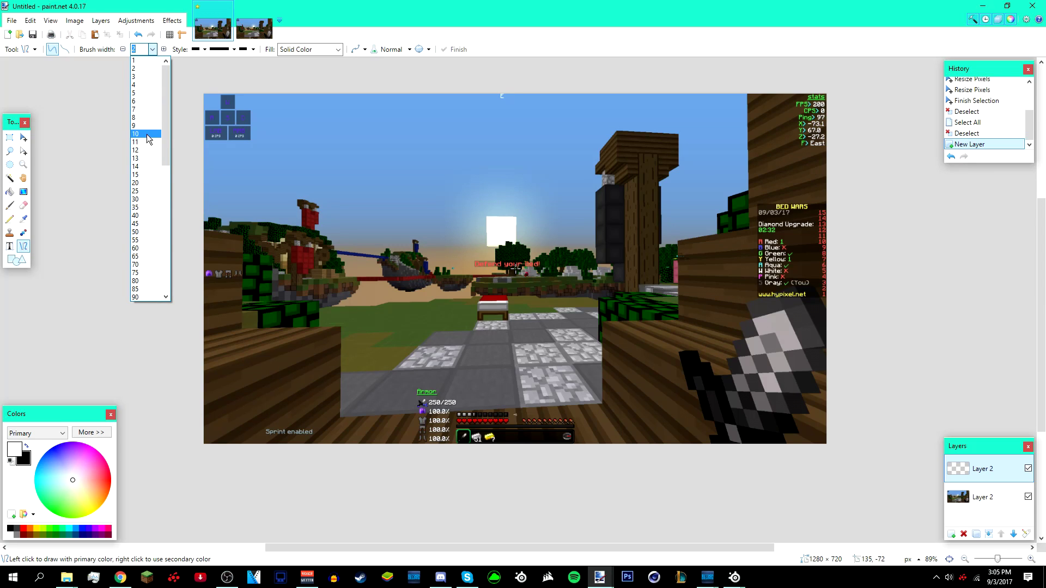
{"action": "left_click", "coordinate": [148, 93]}
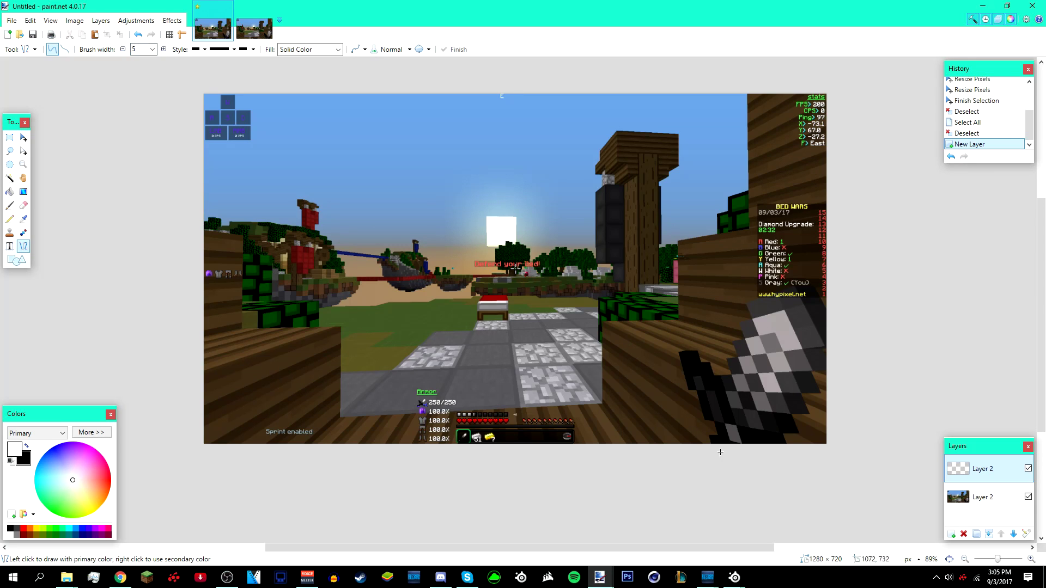
{"action": "scroll", "coordinate": [940, 457], "scroll_direction": "up", "scroll_amount": 4}
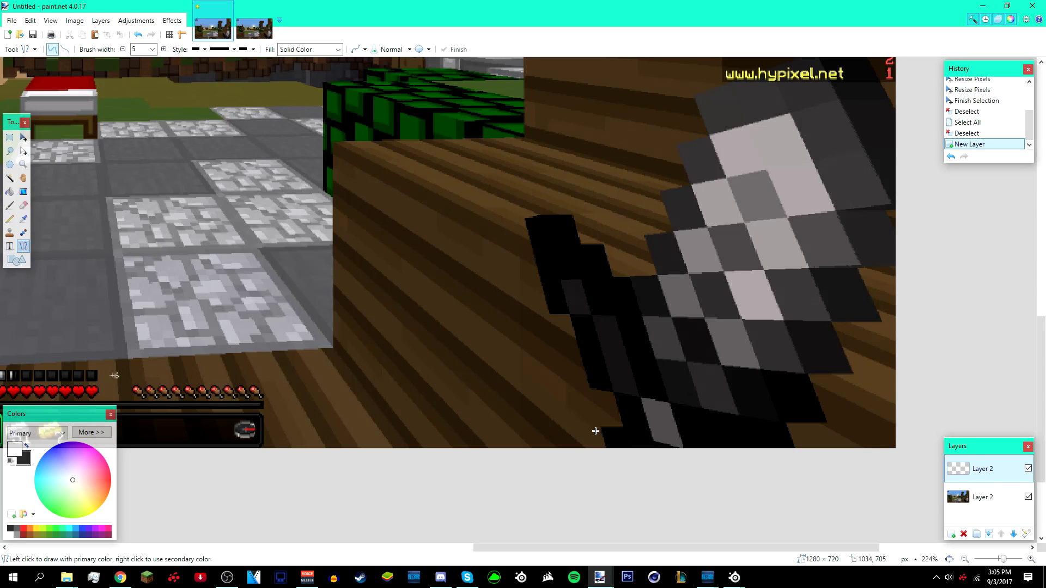
{"action": "left_click_drag", "start_coordinate": [593, 427], "coordinate": [607, 456]}
{"action": "key", "text": "ctrl+z"}
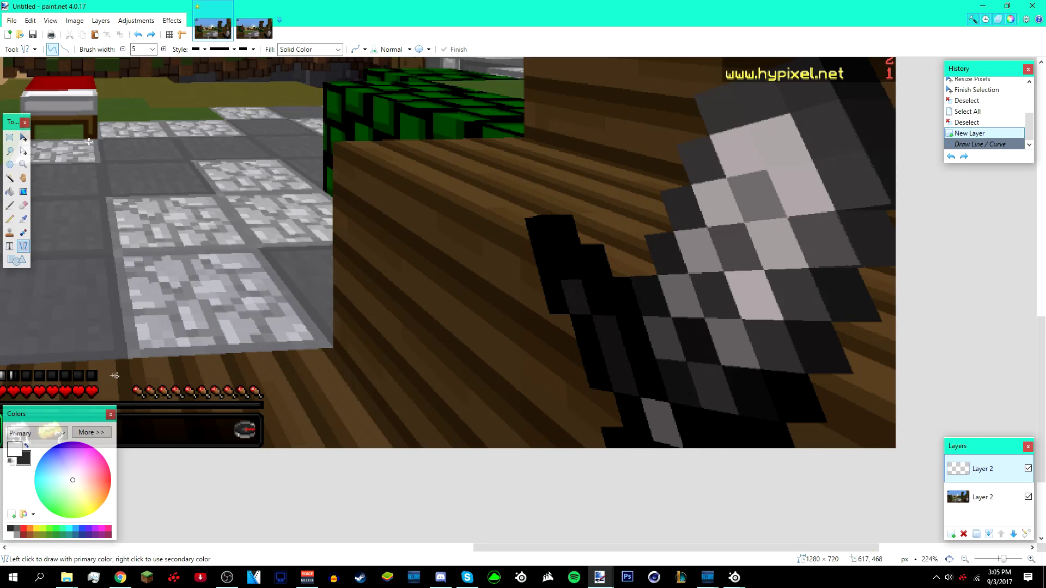
- Set the Line/Curve brush width to 10
{"action": "left_click", "coordinate": [152, 49]}
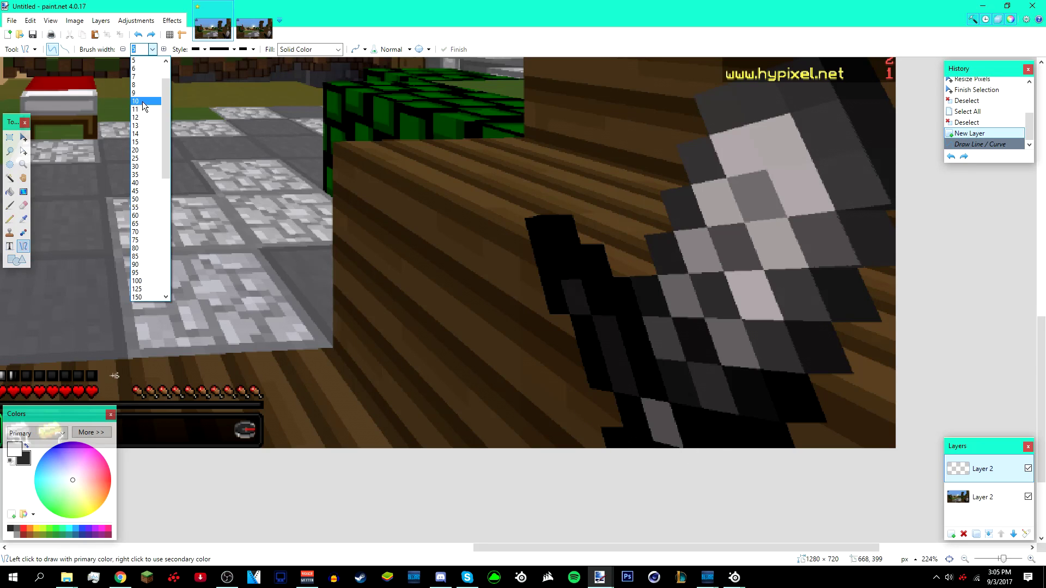
{"action": "left_click", "coordinate": [159, 110]}
{"action": "left_click", "coordinate": [153, 49]}
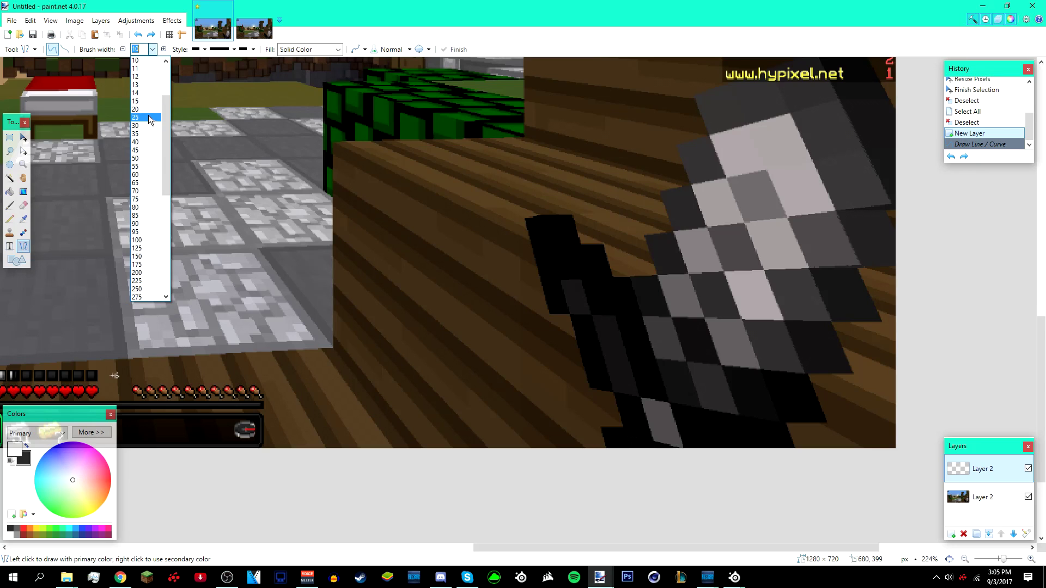
{"action": "left_click", "coordinate": [152, 49]}
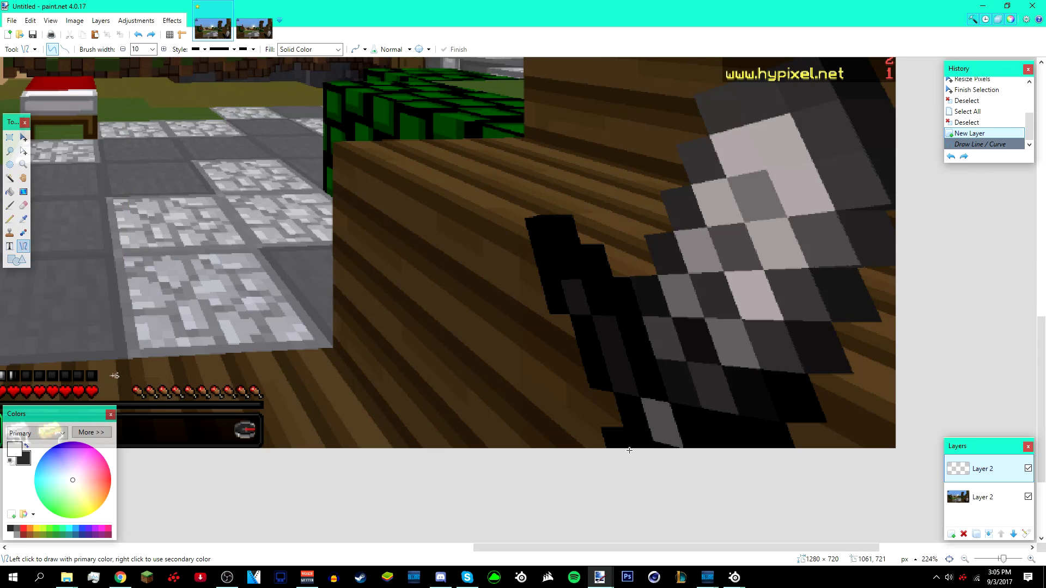
- Trace the sword's handle and the lower edge of its guard with white lines on the new layer
{"action": "scroll", "coordinate": [623, 453], "scroll_direction": "up", "scroll_amount": 1}
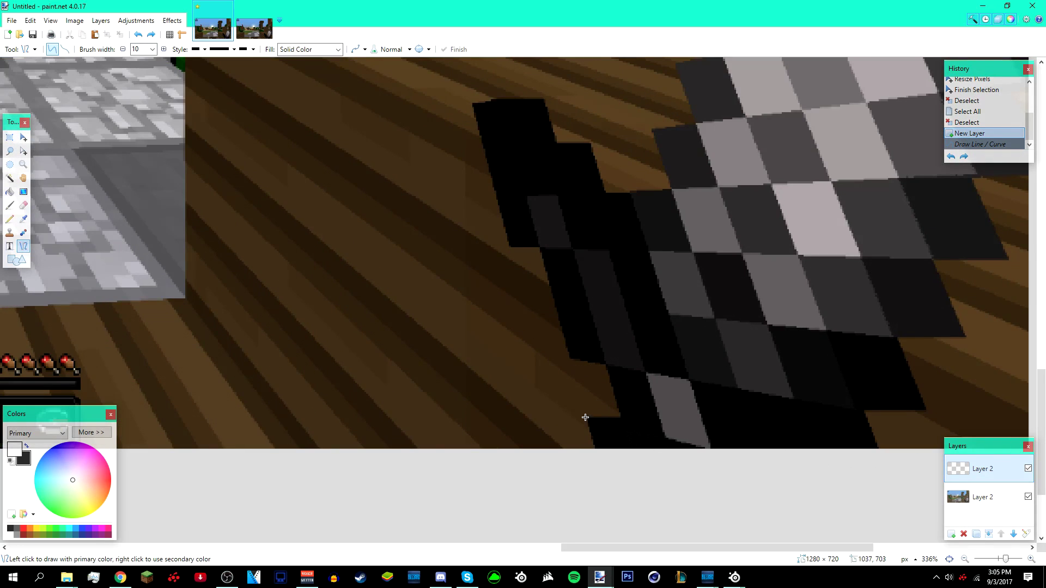
{"action": "left_click_drag", "start_coordinate": [578, 412], "coordinate": [593, 468]}
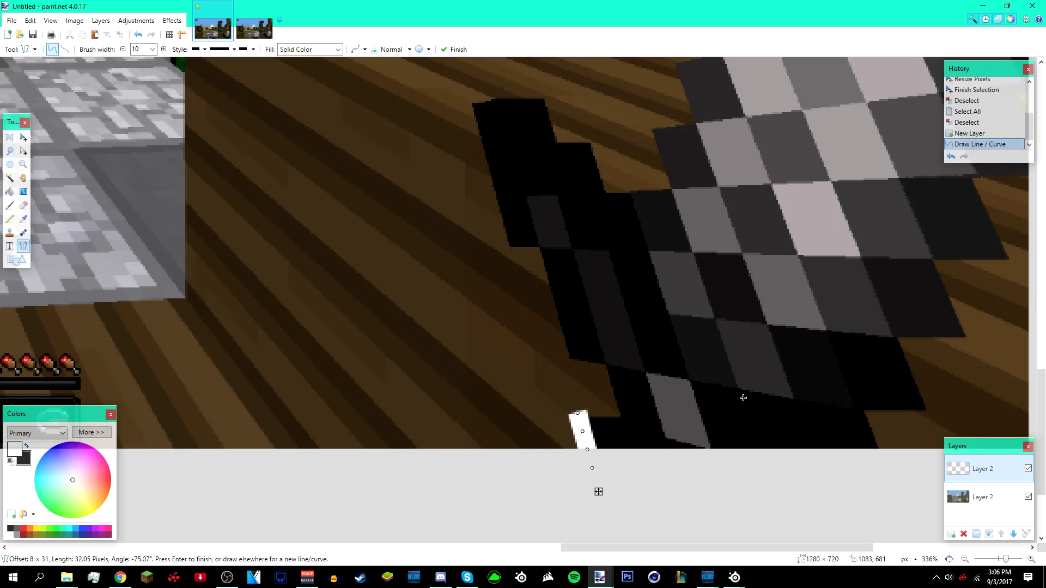
{"action": "left_click_drag", "start_coordinate": [571, 410], "coordinate": [619, 409]}
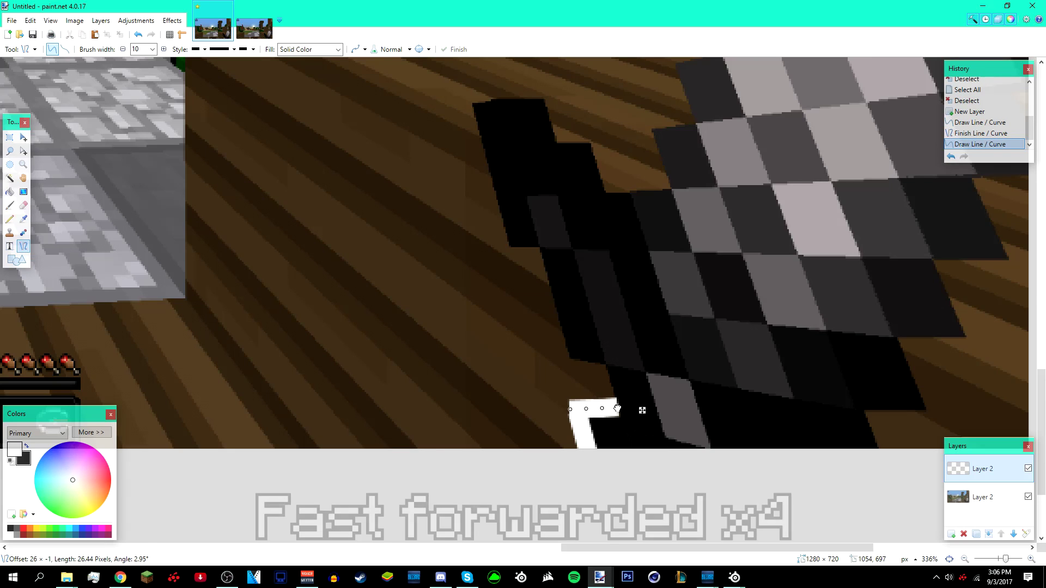
{"action": "left_click_drag", "start_coordinate": [600, 365], "coordinate": [611, 410]}
{"action": "left_click_drag", "start_coordinate": [567, 368], "coordinate": [604, 362]}
{"action": "mouse_move", "coordinate": [537, 257]}
{"action": "left_mouse_down"}
{"action": "mouse_move", "coordinate": [551, 342]}
{"action": "mouse_move", "coordinate": [567, 368]}
{"action": "left_mouse_up"}
- Continue the white outline around the upper end of the sword's guard and along its stepped edge to the blade
{"action": "scroll", "coordinate": [545, 381], "scroll_direction": "up", "scroll_amount": 3}
{"action": "left_click_drag", "start_coordinate": [464, 234], "coordinate": [506, 388]}
{"action": "scroll", "coordinate": [506, 388], "scroll_direction": "up", "scroll_amount": 3}
{"action": "mouse_move", "coordinate": [456, 353]}
{"action": "left_mouse_down"}
{"action": "mouse_move", "coordinate": [545, 347]}
{"action": "mouse_move", "coordinate": [564, 401]}
{"action": "mouse_move", "coordinate": [594, 398]}
{"action": "left_mouse_up"}
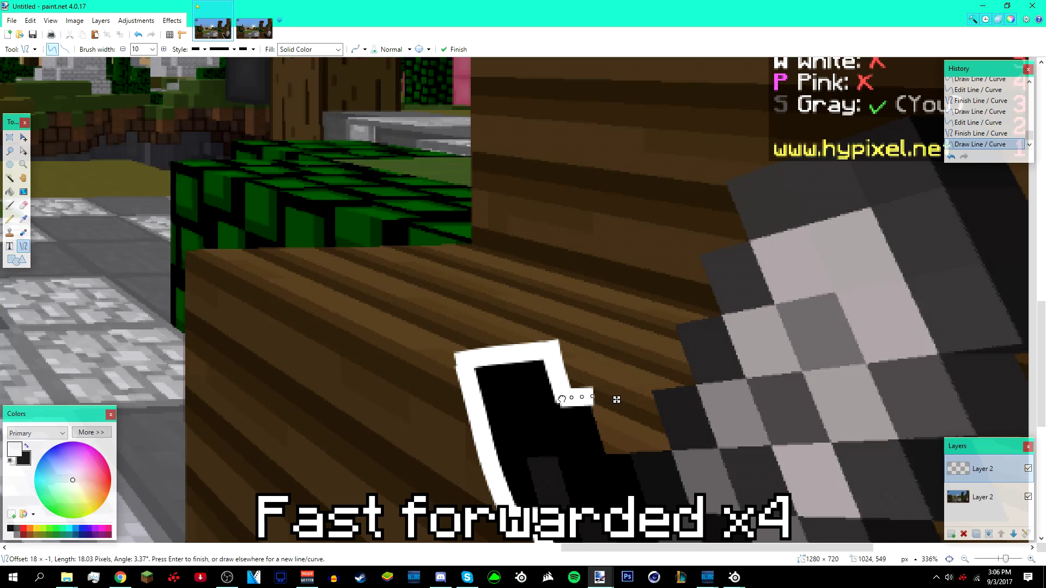
{"action": "scroll", "coordinate": [605, 398], "scroll_direction": "down", "scroll_amount": 2}
{"action": "mouse_move", "coordinate": [594, 325]}
{"action": "left_mouse_down"}
{"action": "mouse_move", "coordinate": [614, 386]}
{"action": "mouse_move", "coordinate": [672, 376]}
{"action": "left_mouse_up"}
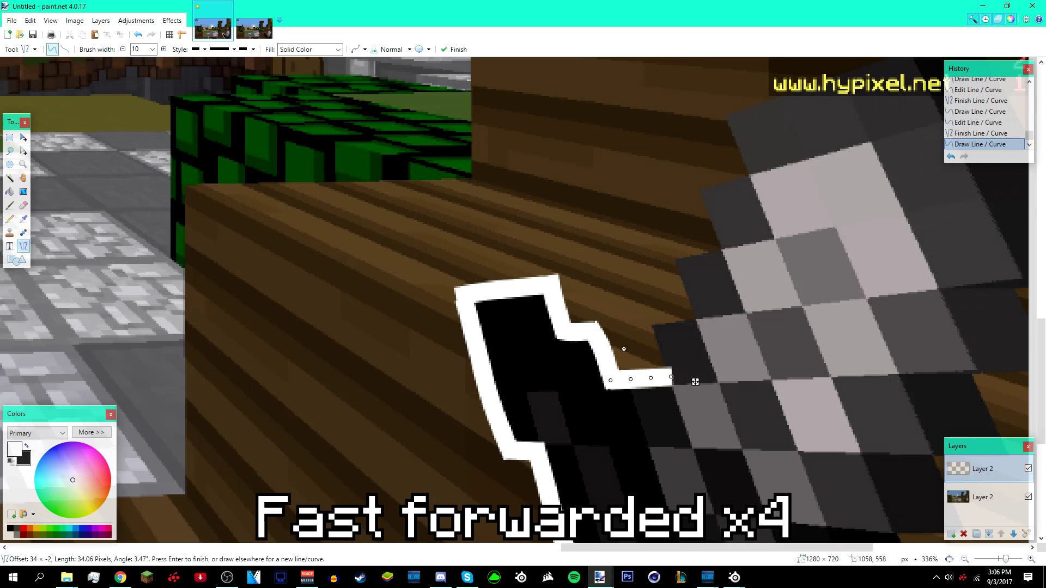
{"action": "left_click_drag", "start_coordinate": [642, 326], "coordinate": [657, 253]}
{"action": "key", "text": "Return"}
- Outline the blade's stepped left edge and its slanted upper edge with white lines
{"action": "scroll", "coordinate": [658, 383], "scroll_direction": "up", "scroll_amount": 4}
{"action": "mouse_move", "coordinate": [658, 386]}
{"action": "left_mouse_down"}
{"action": "mouse_move", "coordinate": [708, 319]}
{"action": "mouse_move", "coordinate": [752, 289]}
{"action": "left_mouse_up"}
{"action": "scroll", "coordinate": [620, 292], "scroll_direction": "up", "scroll_amount": 3}
{"action": "scroll", "coordinate": [619, 293], "scroll_direction": "right", "scroll_amount": 5}
{"action": "left_click_drag", "start_coordinate": [587, 301], "coordinate": [780, 233]}
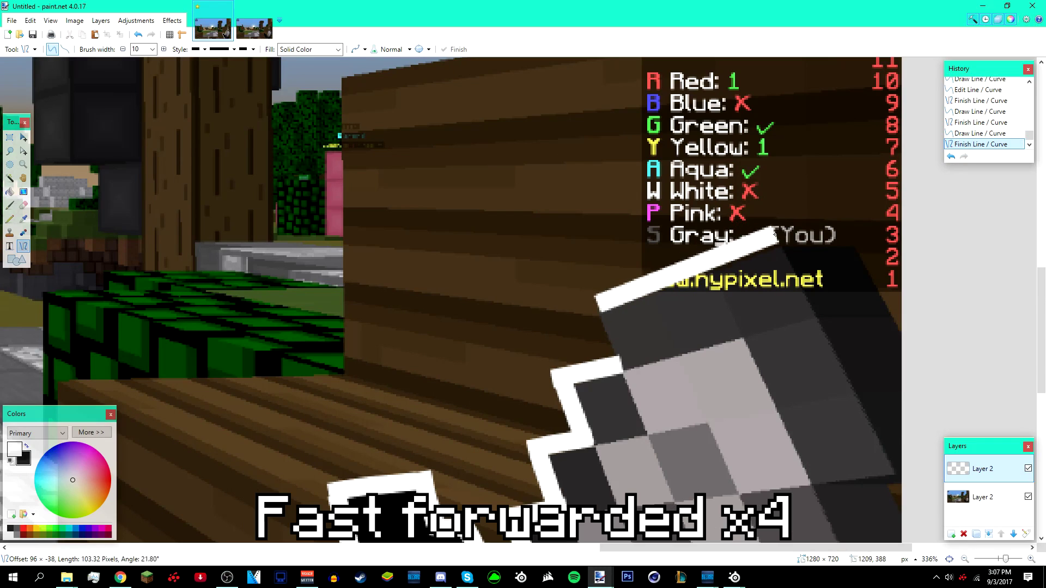
{"action": "left_click_drag", "start_coordinate": [588, 301], "coordinate": [613, 368]}
{"action": "left_click_drag", "start_coordinate": [598, 321], "coordinate": [596, 326]}
- Complete the white sword outline along the blade's tip and its stepped lower-right edge
{"action": "mouse_move", "coordinate": [781, 234]}
{"action": "left_mouse_down"}
{"action": "mouse_move", "coordinate": [856, 236]}
{"action": "mouse_move", "coordinate": [914, 337]}
{"action": "left_mouse_up"}
{"action": "scroll", "coordinate": [854, 242], "scroll_direction": "down", "scroll_amount": 5}
{"action": "mouse_move", "coordinate": [742, 484]}
{"action": "left_mouse_down"}
{"action": "mouse_move", "coordinate": [800, 482]}
{"action": "mouse_move", "coordinate": [783, 411]}
{"action": "mouse_move", "coordinate": [842, 411]}
{"action": "mouse_move", "coordinate": [807, 334]}
{"action": "left_mouse_up"}
{"action": "scroll", "coordinate": [807, 334], "scroll_direction": "up", "scroll_amount": 1}
{"action": "mouse_move", "coordinate": [808, 400]}
{"action": "left_mouse_down"}
{"action": "mouse_move", "coordinate": [883, 399]}
{"action": "mouse_move", "coordinate": [872, 333]}
{"action": "mouse_move", "coordinate": [894, 311]}
{"action": "left_mouse_up"}
{"action": "key", "text": "Return"}
{"action": "scroll", "coordinate": [968, 314], "scroll_direction": "up", "scroll_amount": 1}
{"action": "scroll", "coordinate": [968, 313], "scroll_direction": "down", "scroll_amount": 5}
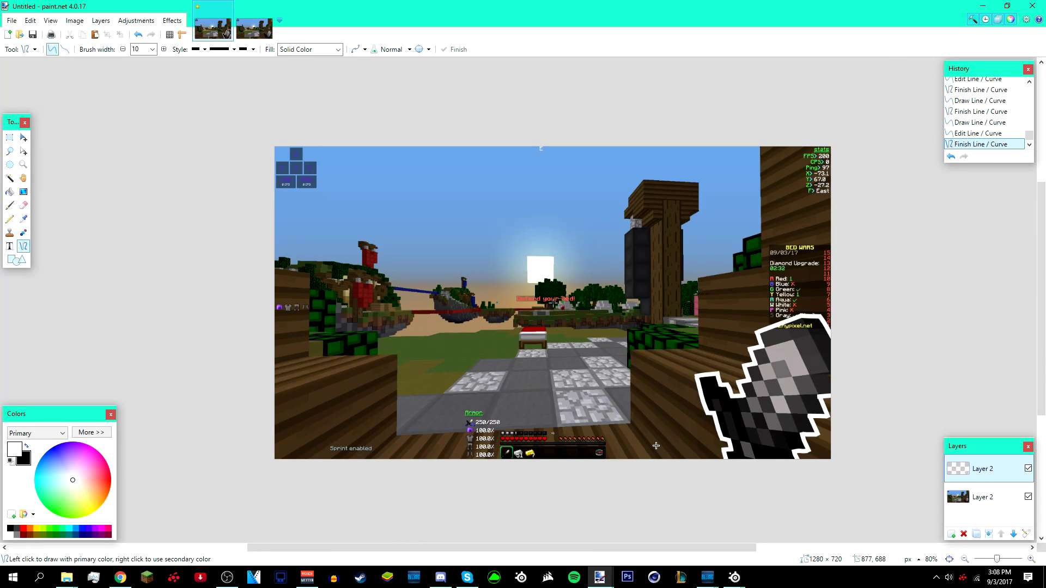
{"action": "scroll", "coordinate": [648, 441], "scroll_direction": "up", "scroll_amount": 2}
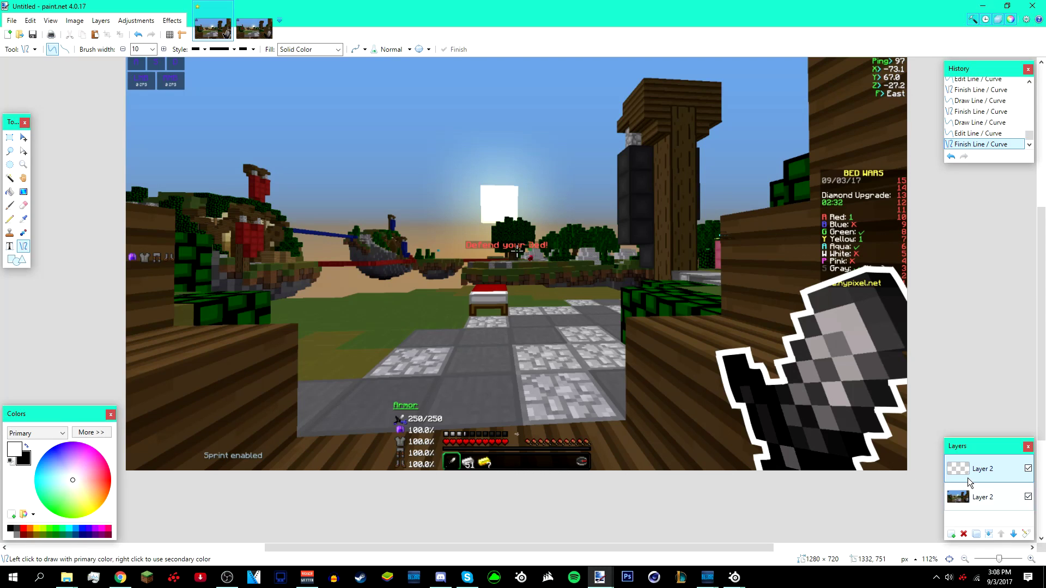
- Toggle the visibility of the outline layer and the screenshot layer to compare the image with and without the outline
{"action": "left_click", "coordinate": [1028, 469]}
{"action": "left_click", "coordinate": [1028, 470]}
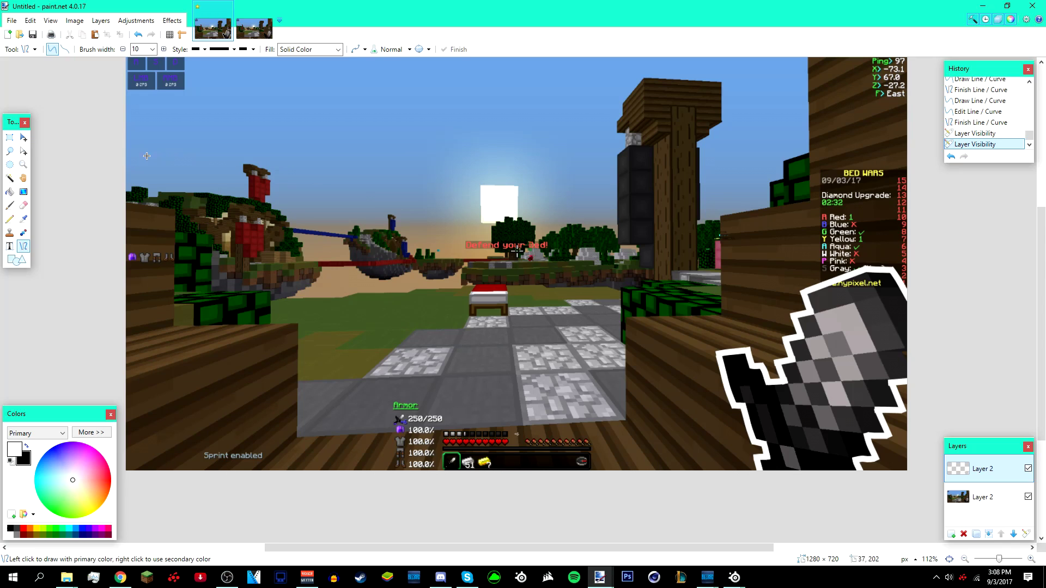
{"action": "left_click", "coordinate": [23, 138]}
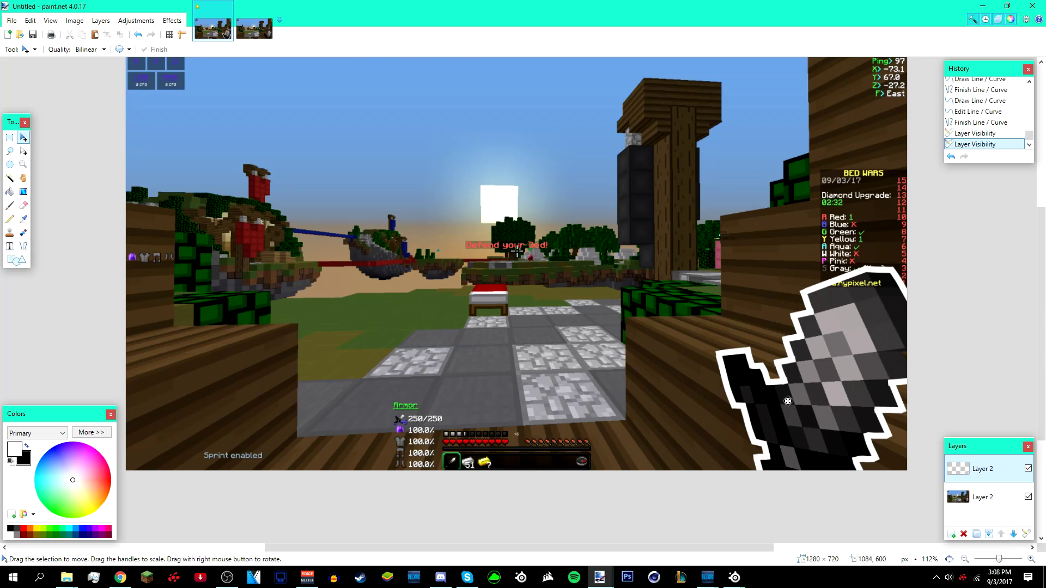
{"action": "left_click", "coordinate": [1028, 470]}
{"action": "left_click", "coordinate": [1028, 469]}
{"action": "left_click", "coordinate": [1028, 469]}
{"action": "left_click", "coordinate": [1029, 470]}
{"action": "left_click", "coordinate": [1028, 470]}
{"action": "left_click", "coordinate": [1029, 470]}
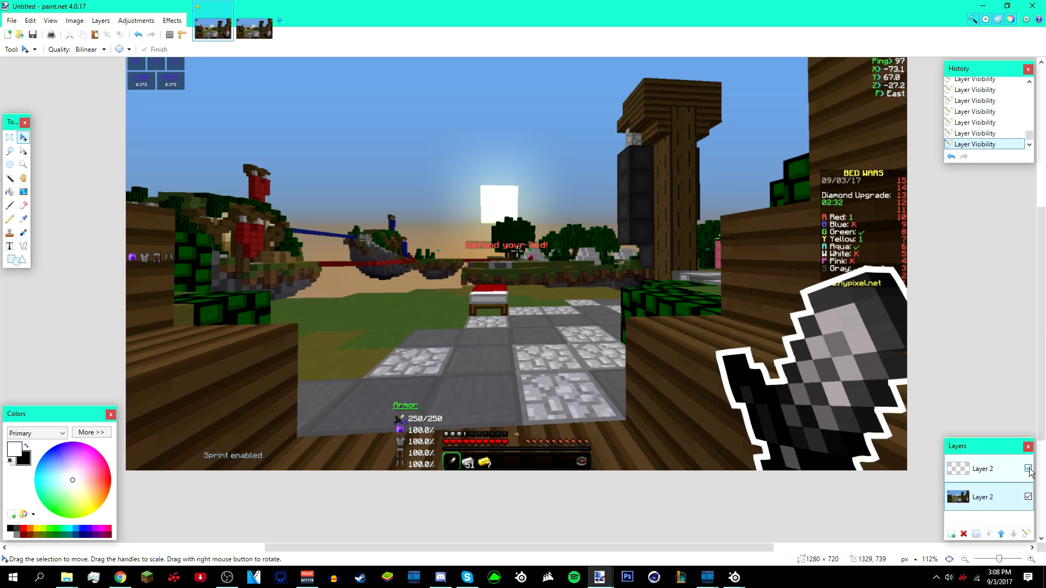
{"action": "left_click", "coordinate": [1029, 470]}
{"action": "left_click", "coordinate": [1029, 470]}
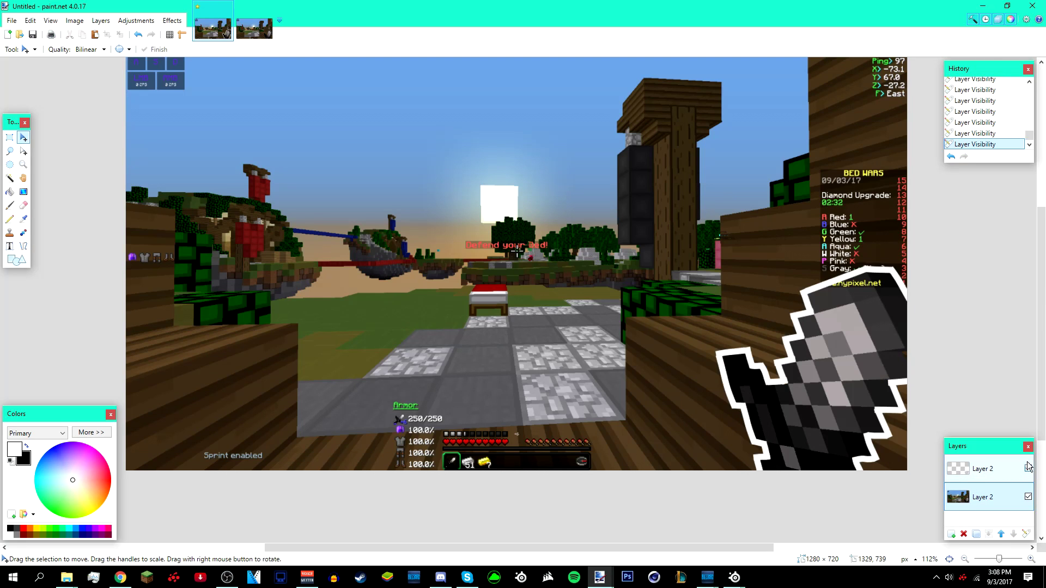
{"action": "left_click", "coordinate": [1028, 497]}
{"action": "left_click", "coordinate": [1029, 470]}
{"action": "left_click", "coordinate": [1029, 469]}
{"action": "left_click", "coordinate": [1029, 497]}
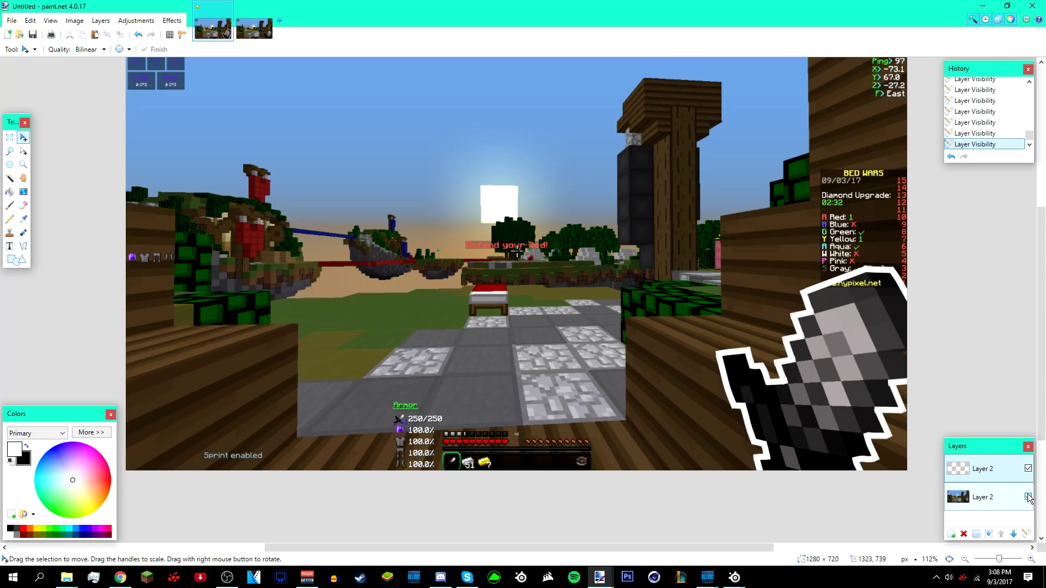
{"action": "left_click", "coordinate": [1028, 497]}
{"action": "left_click", "coordinate": [1028, 497]}
{"action": "scroll", "coordinate": [745, 436], "scroll_direction": "down", "scroll_amount": 3}
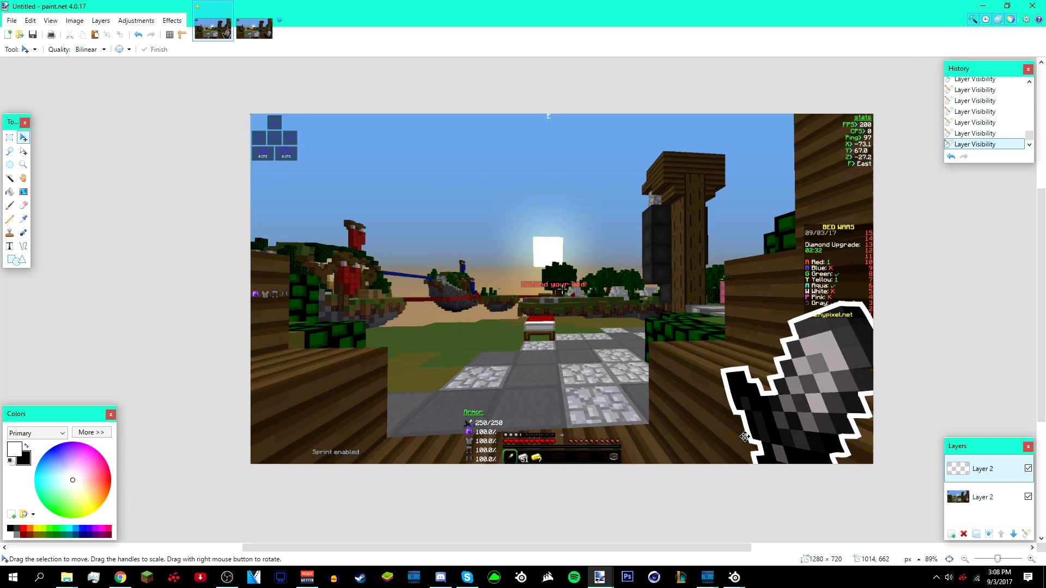
{"action": "scroll", "coordinate": [745, 436], "scroll_direction": "up", "scroll_amount": 2}
{"action": "scroll", "coordinate": [745, 436], "scroll_direction": "up", "scroll_amount": 2}
{"action": "scroll", "coordinate": [550, 369], "scroll_direction": "down", "scroll_amount": 4}
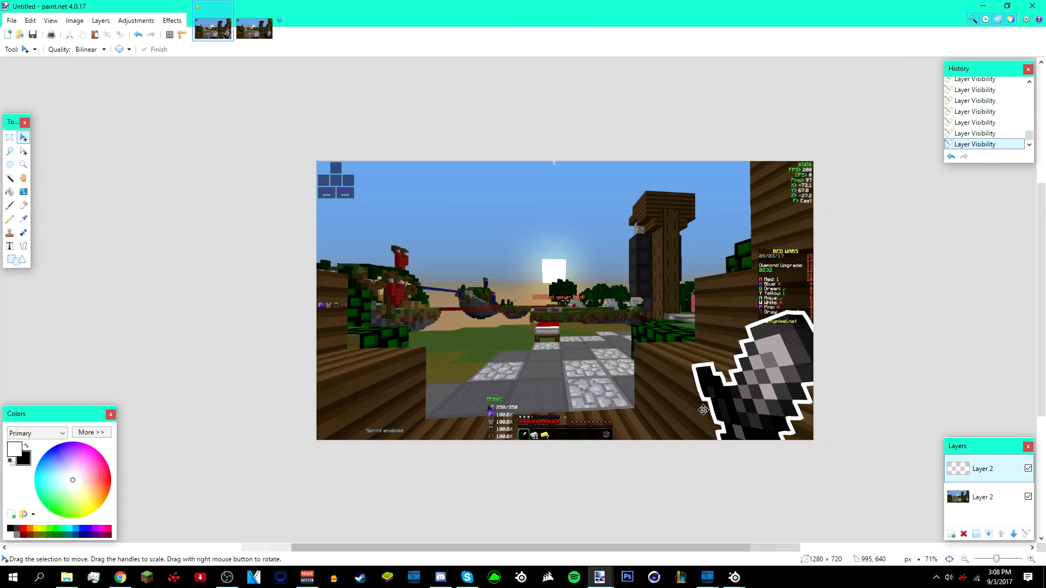
{"action": "scroll", "coordinate": [550, 369], "scroll_direction": "up", "scroll_amount": 4}
{"action": "scroll", "coordinate": [350, 316], "scroll_direction": "up", "scroll_amount": 3}
{"action": "scroll", "coordinate": [350, 316], "scroll_direction": "down", "scroll_amount": 3}
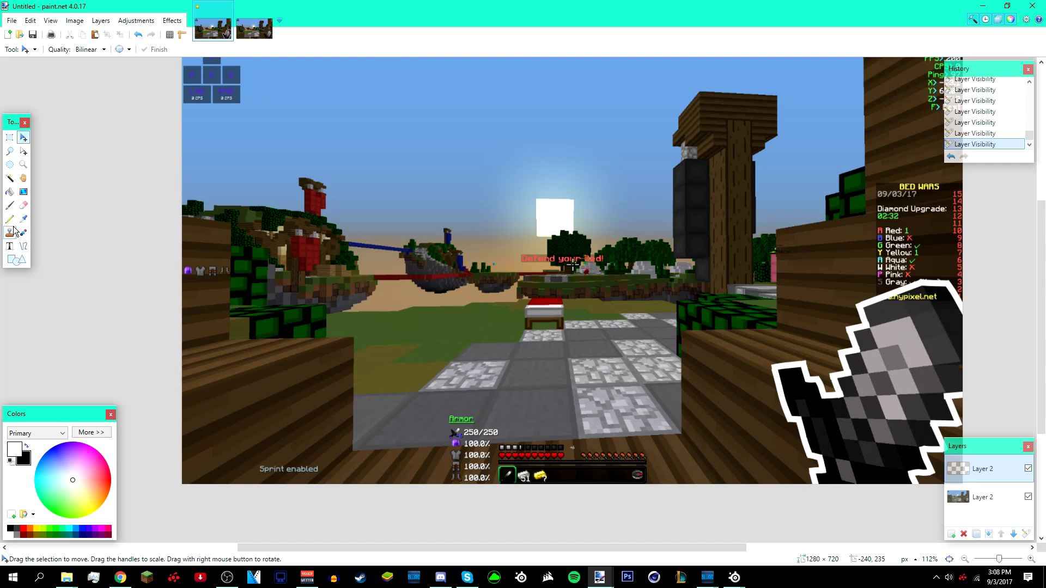
{"action": "left_click", "coordinate": [23, 246]}
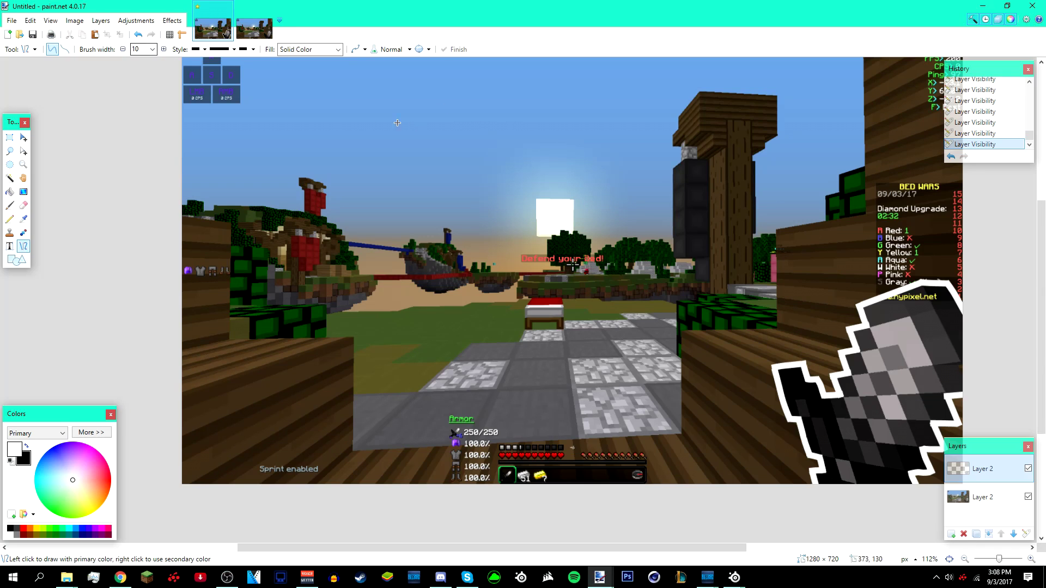
{"action": "scroll", "coordinate": [512, 295], "scroll_direction": "up", "scroll_amount": 2}
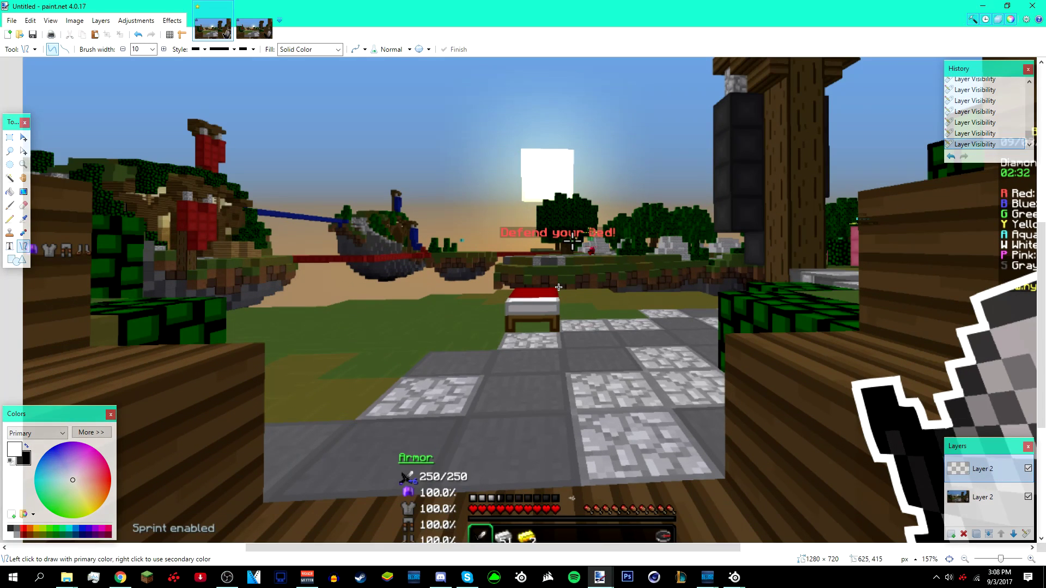
{"action": "left_click", "coordinate": [10, 178]}
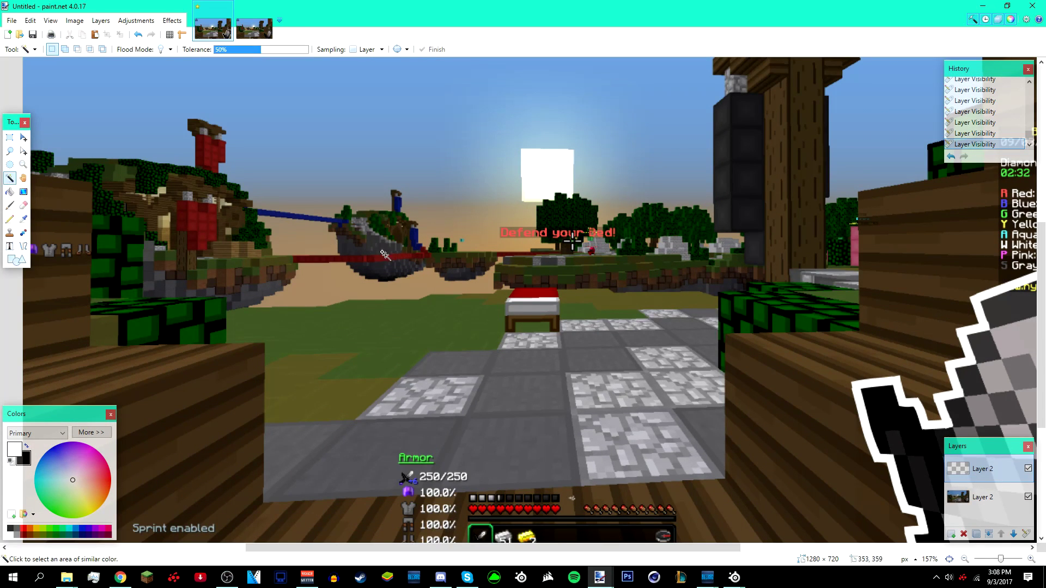
{"action": "scroll", "coordinate": [525, 292], "scroll_direction": "down", "scroll_amount": 3}
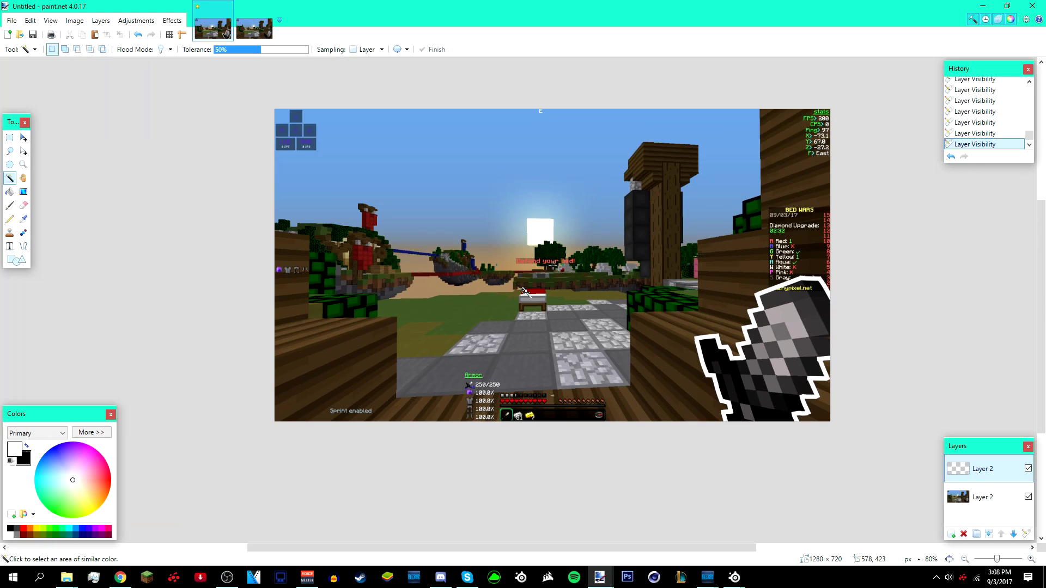
{"action": "left_click", "coordinate": [25, 138]}
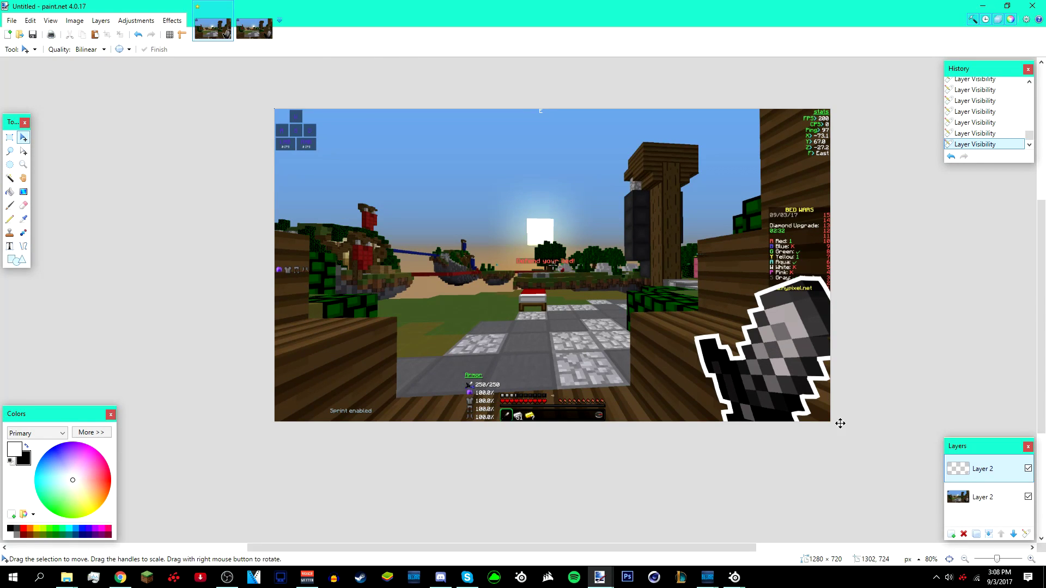
- Add a new layer and place the text "BEDWARS!" on it in M.F. Plexus Italic at size 72
{"action": "left_click", "coordinate": [952, 534]}
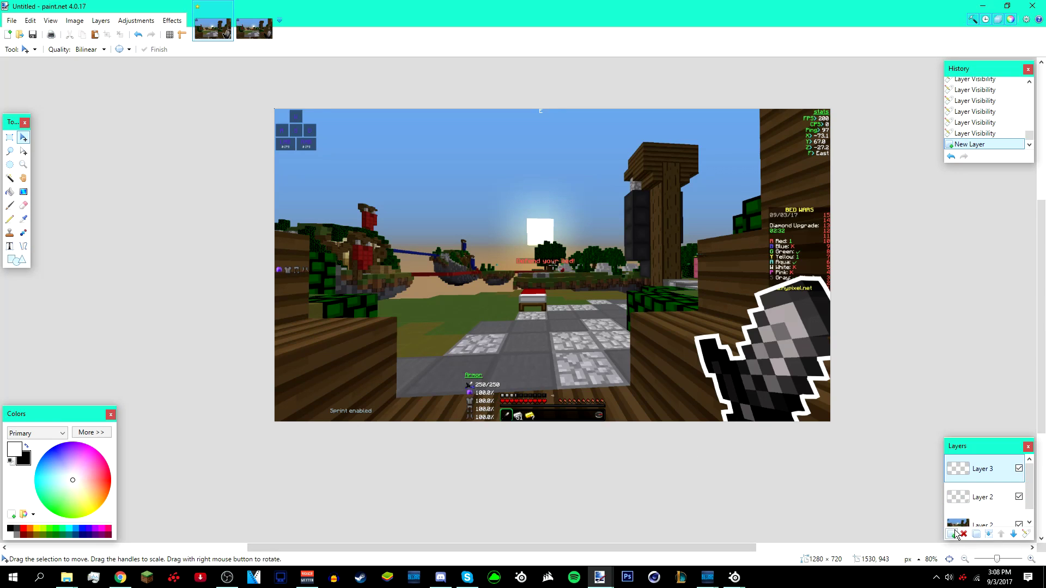
{"action": "left_click", "coordinate": [13, 249]}
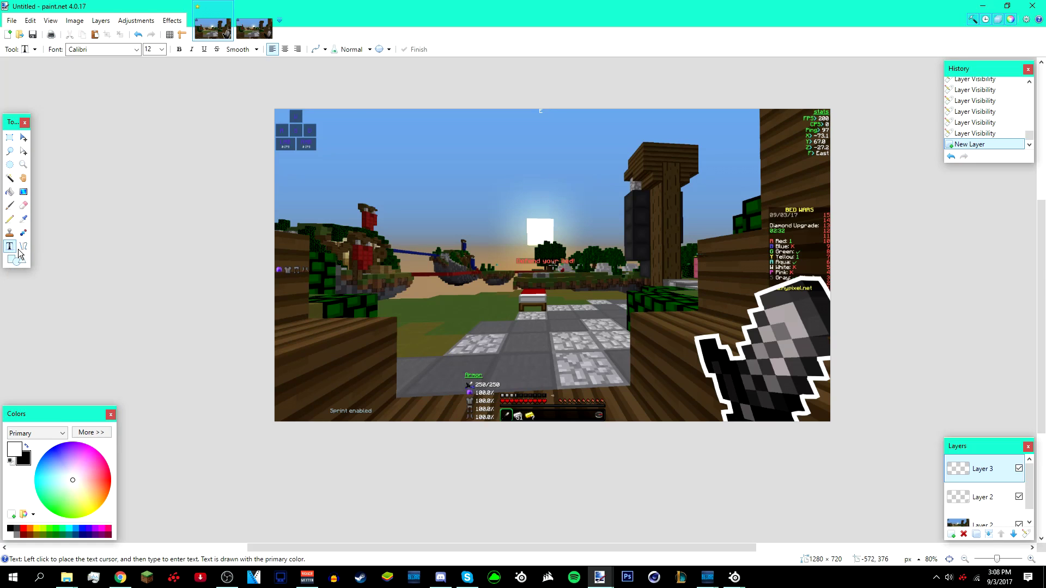
{"action": "left_click", "coordinate": [136, 50]}
{"action": "left_click_drag", "start_coordinate": [224, 95], "coordinate": [224, 231]}
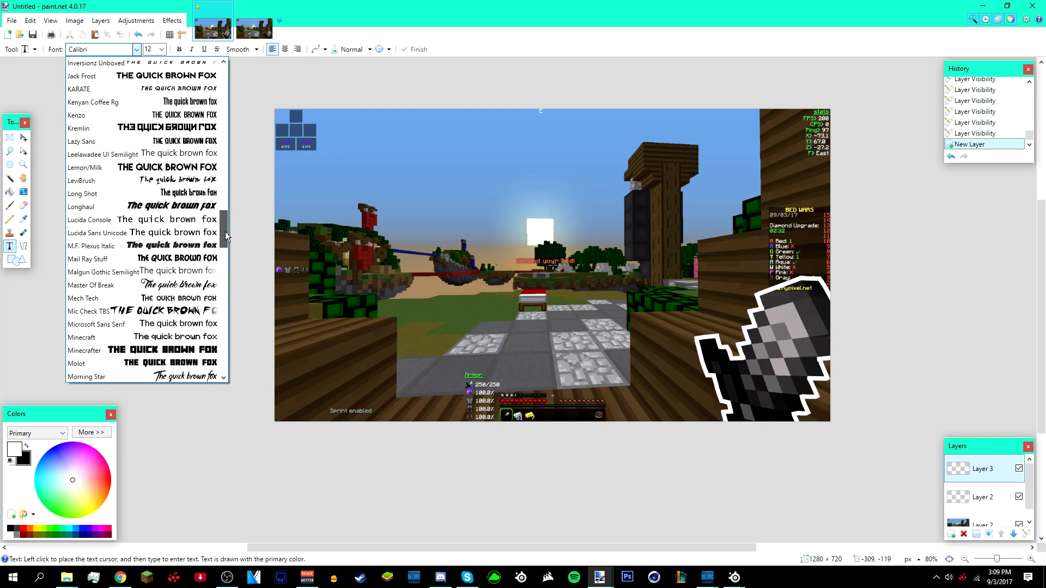
{"action": "left_click", "coordinate": [194, 246]}
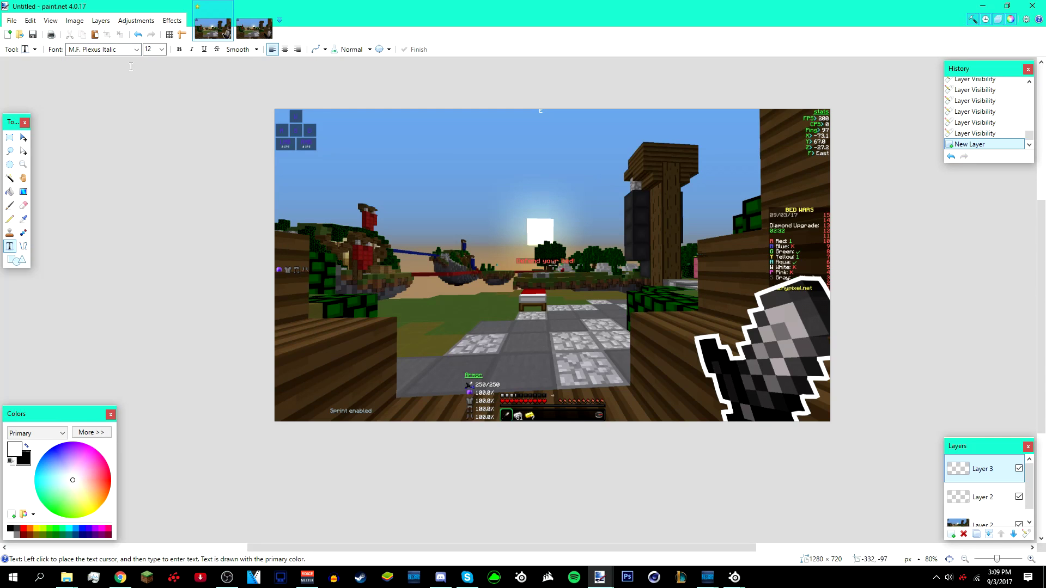
{"action": "left_click", "coordinate": [161, 50]}
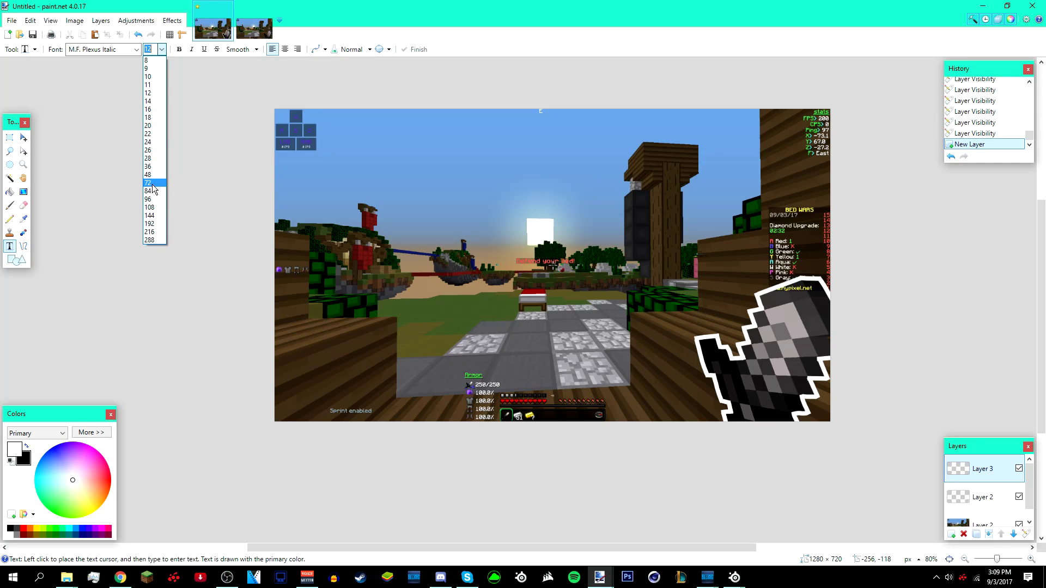
{"action": "left_click", "coordinate": [153, 185]}
{"action": "left_click", "coordinate": [387, 222]}
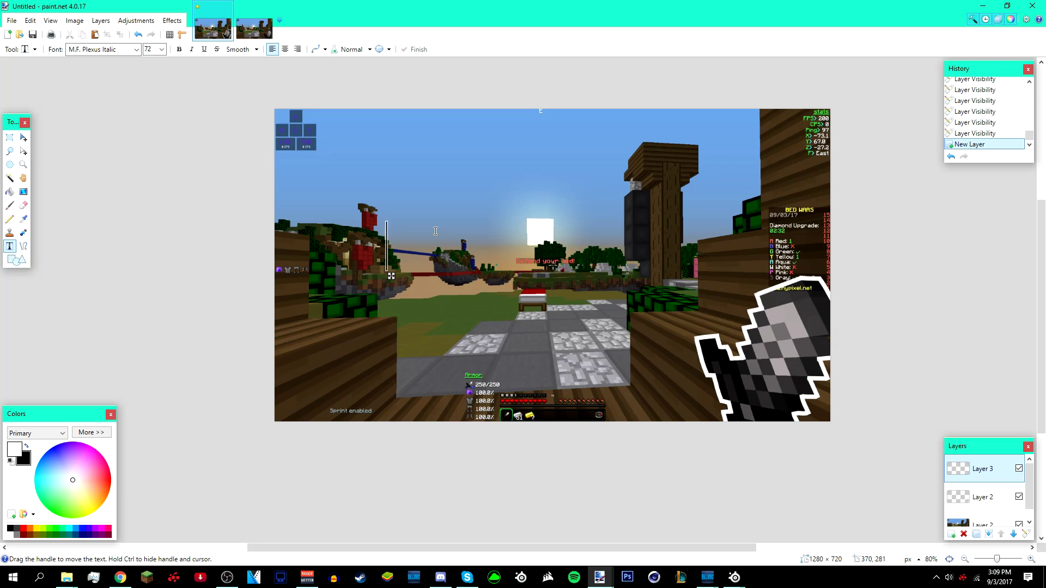
{"action": "type", "text": "BEDWARS!"}
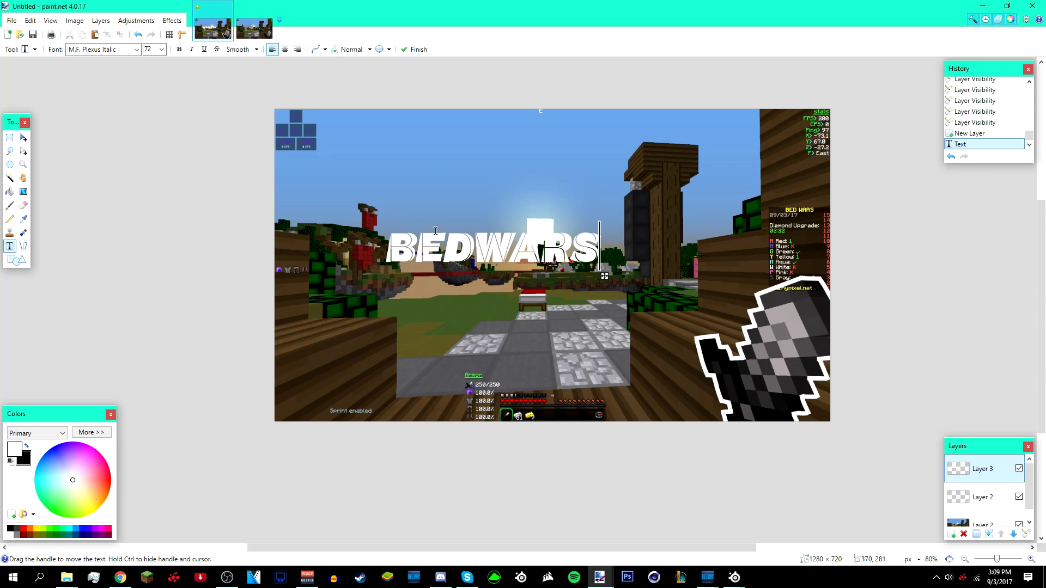
- Change the BEDWARS! text to the Gang of Three font at size 144 and move it into the sky above the sun
{"action": "left_click", "coordinate": [136, 49]}
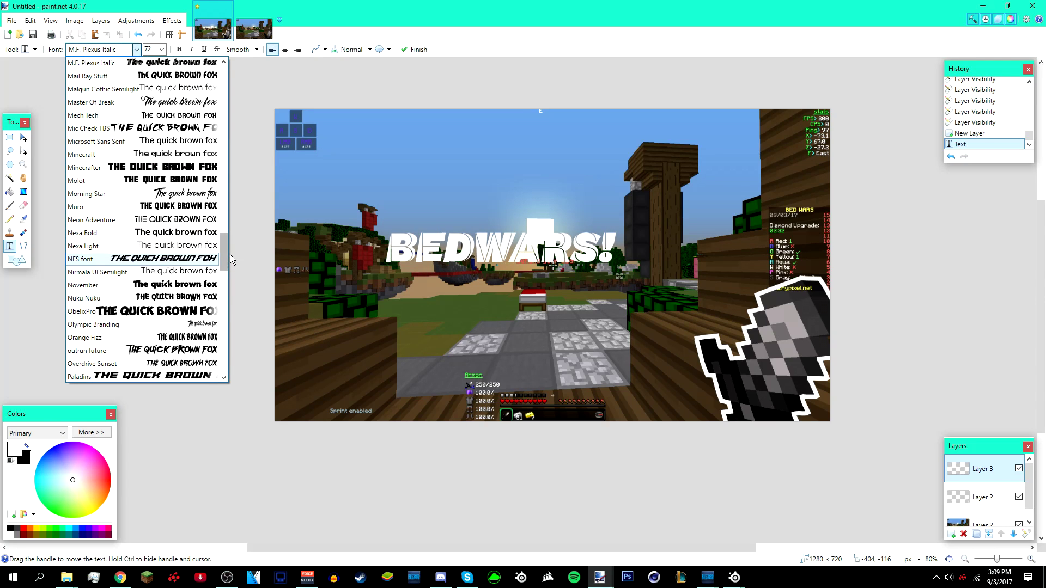
{"action": "scroll", "coordinate": [194, 263], "scroll_direction": "up", "scroll_amount": 10}
{"action": "left_click", "coordinate": [137, 164]}
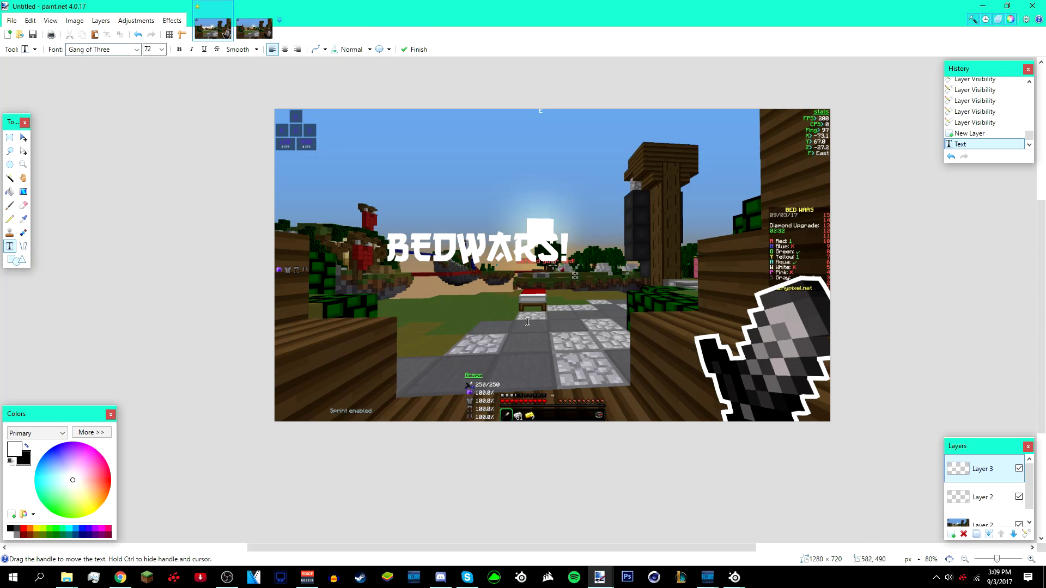
{"action": "left_click_drag", "start_coordinate": [575, 276], "coordinate": [582, 274]}
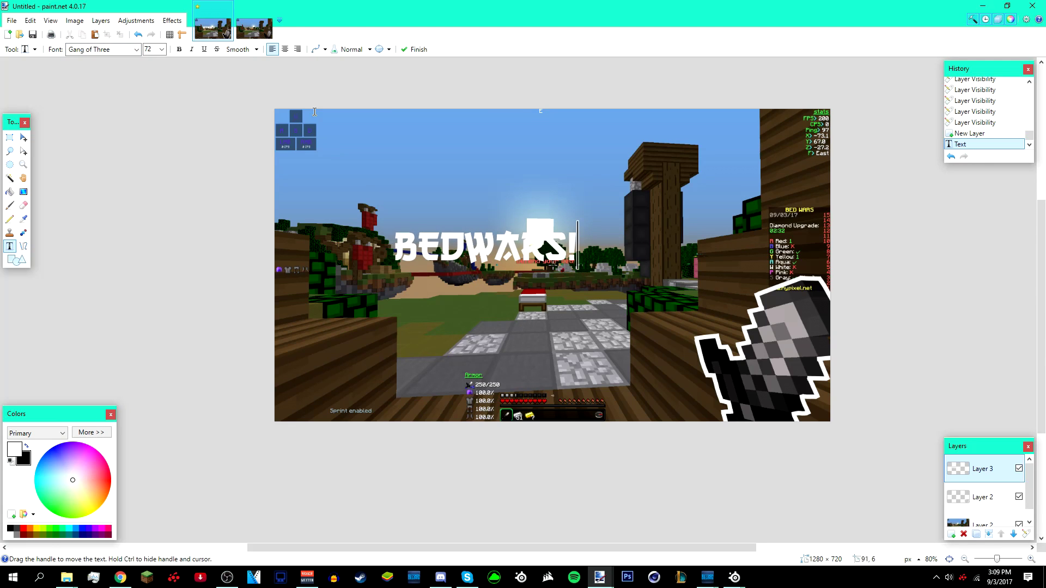
{"action": "left_click", "coordinate": [161, 49]}
{"action": "left_click", "coordinate": [149, 215]}
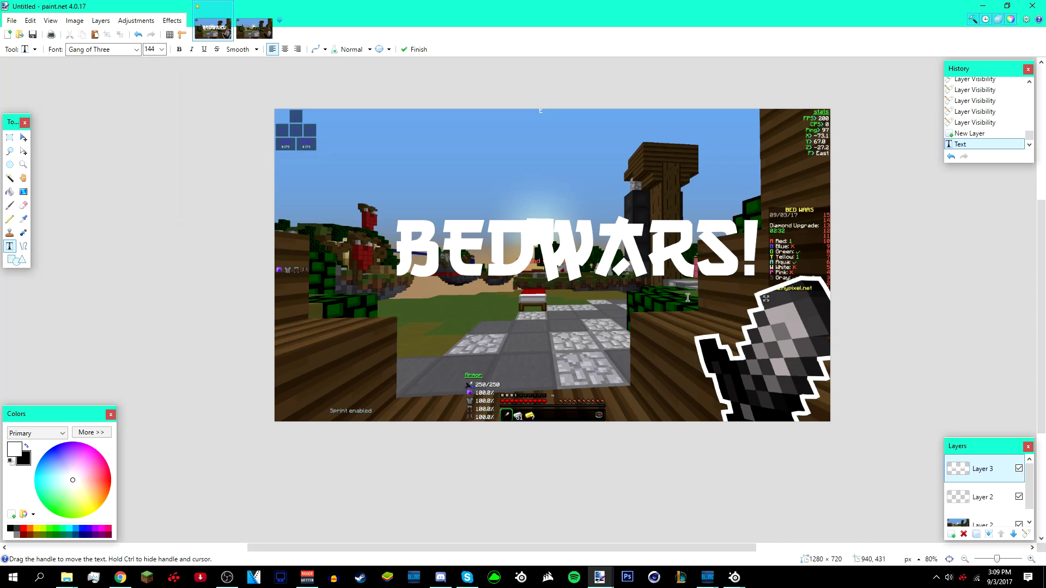
{"action": "left_click_drag", "start_coordinate": [763, 292], "coordinate": [723, 237]}
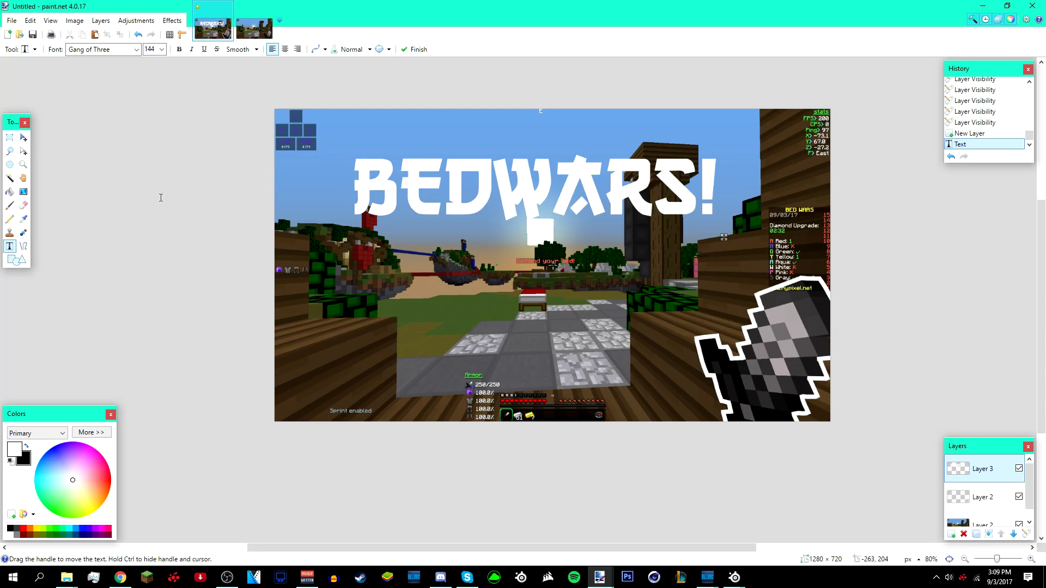
- Choose turquoise 00FFC7 as the primary colour and copy its hex value to the secondary colour as well
{"action": "left_click", "coordinate": [9, 178]}
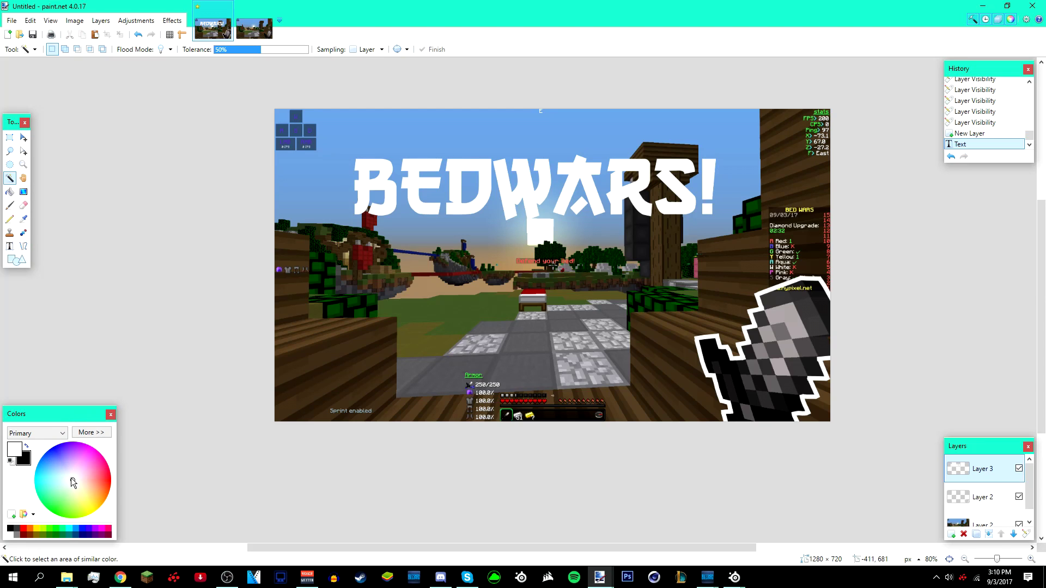
{"action": "left_click_drag", "start_coordinate": [73, 482], "coordinate": [35, 492]}
{"action": "left_click", "coordinate": [90, 433]}
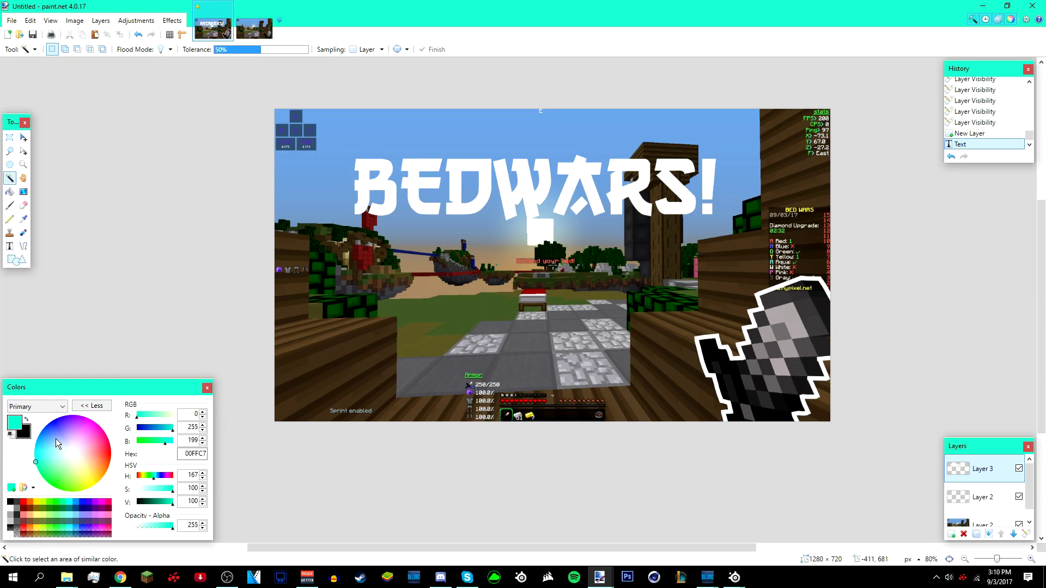
{"action": "left_click_drag", "start_coordinate": [183, 453], "coordinate": [351, 460]}
{"action": "right_click", "coordinate": [197, 455]}
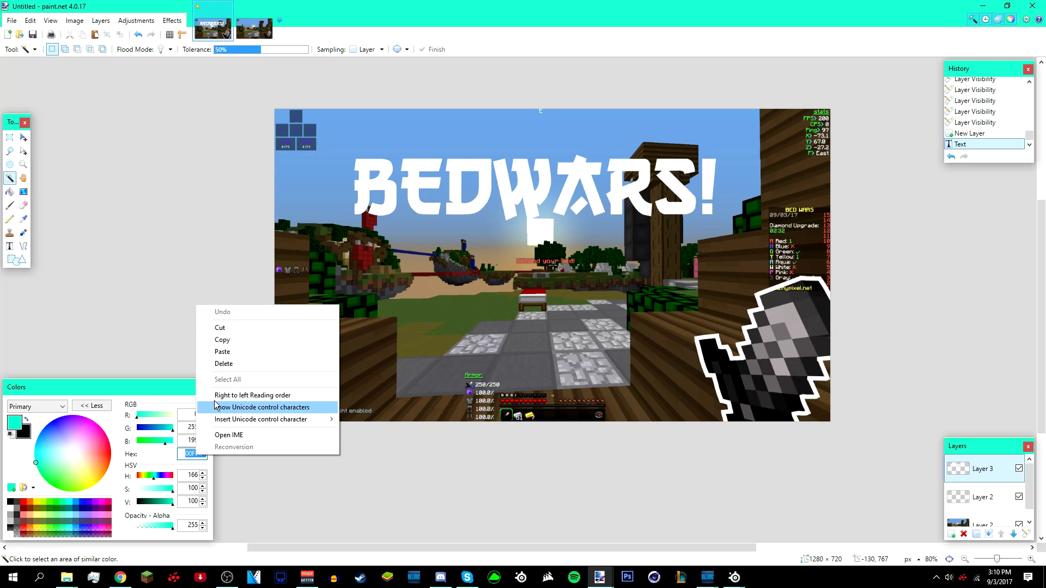
{"action": "left_click", "coordinate": [218, 340]}
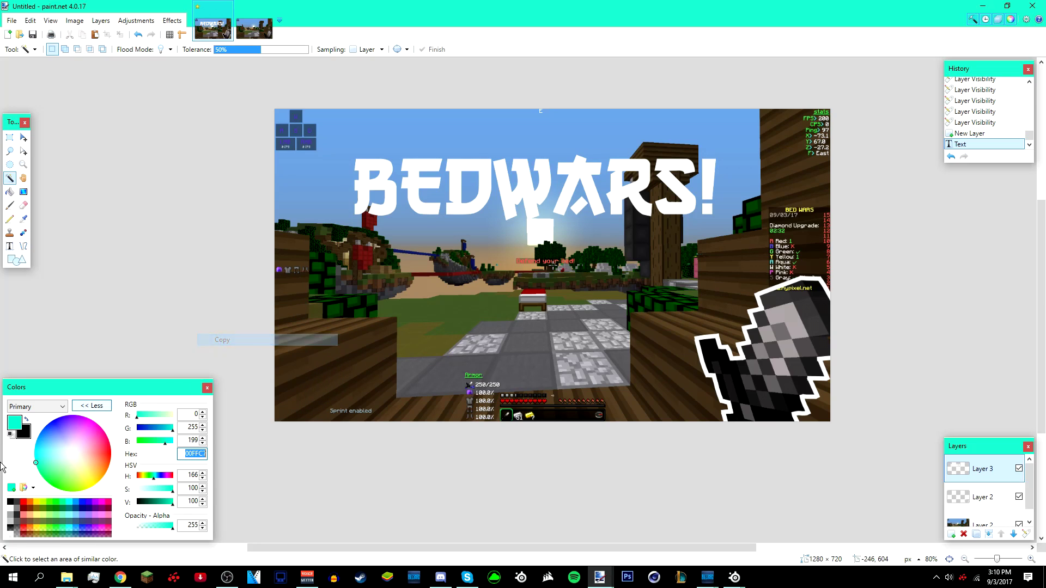
{"action": "left_click", "coordinate": [27, 421]}
{"action": "left_click", "coordinate": [181, 455]}
{"action": "key", "text": "ctrl+v"}
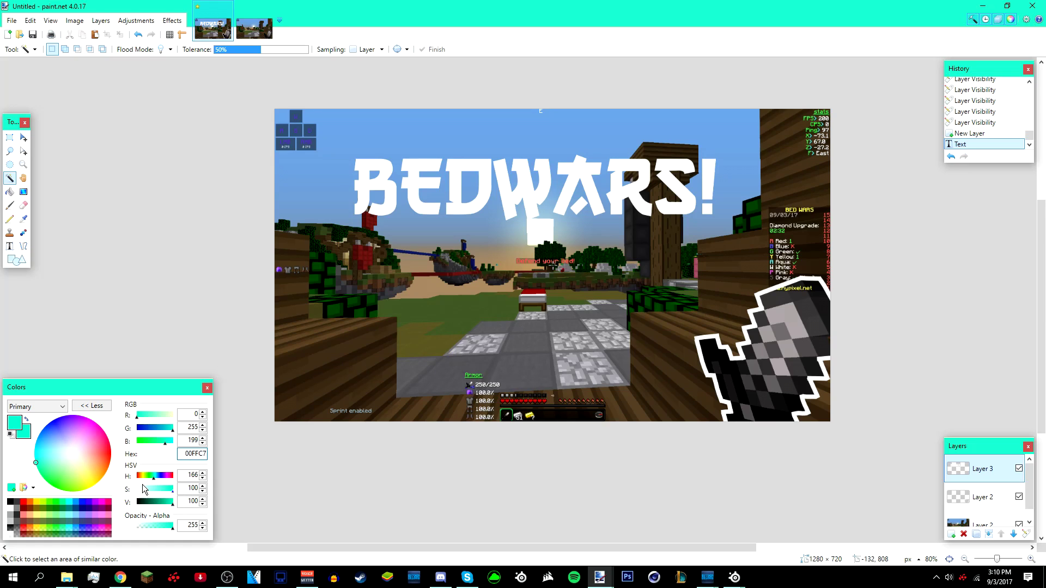
- Darken one of the two turquoise colours to 00AD84 and swap them so that 00FFC7 is primary and the darker shade secondary
{"action": "left_click_drag", "start_coordinate": [172, 507], "coordinate": [163, 509]}
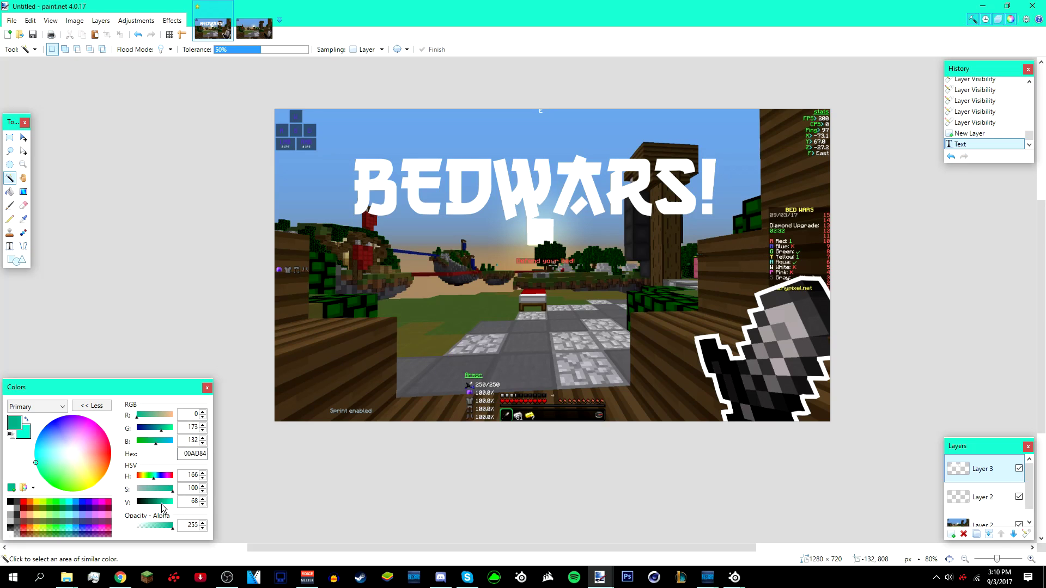
{"action": "left_click", "coordinate": [27, 419]}
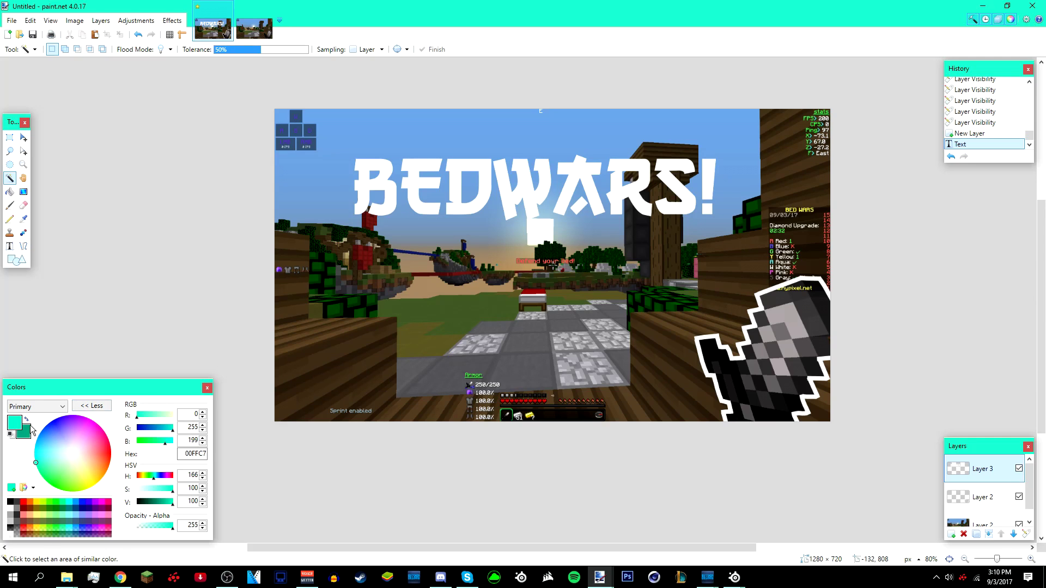
{"action": "left_click", "coordinate": [102, 408]}
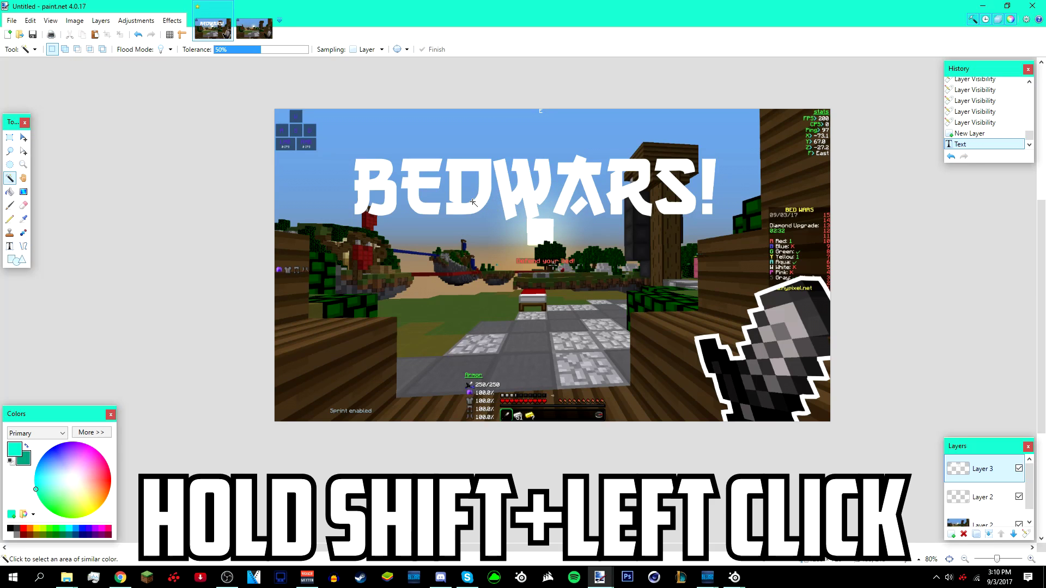
- Select all the BEDWARS! letters with the Magic Wand, fill them with a downward linear gradient from light to dark turquoise, and deselect
{"action": "left_click", "coordinate": [491, 210], "text": "shift"}
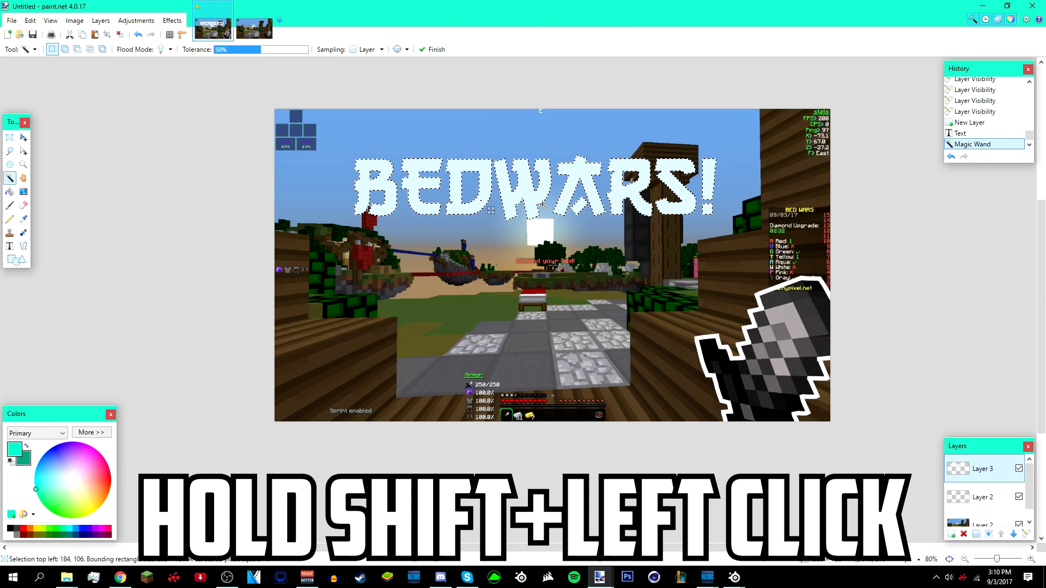
{"action": "left_click", "coordinate": [24, 194]}
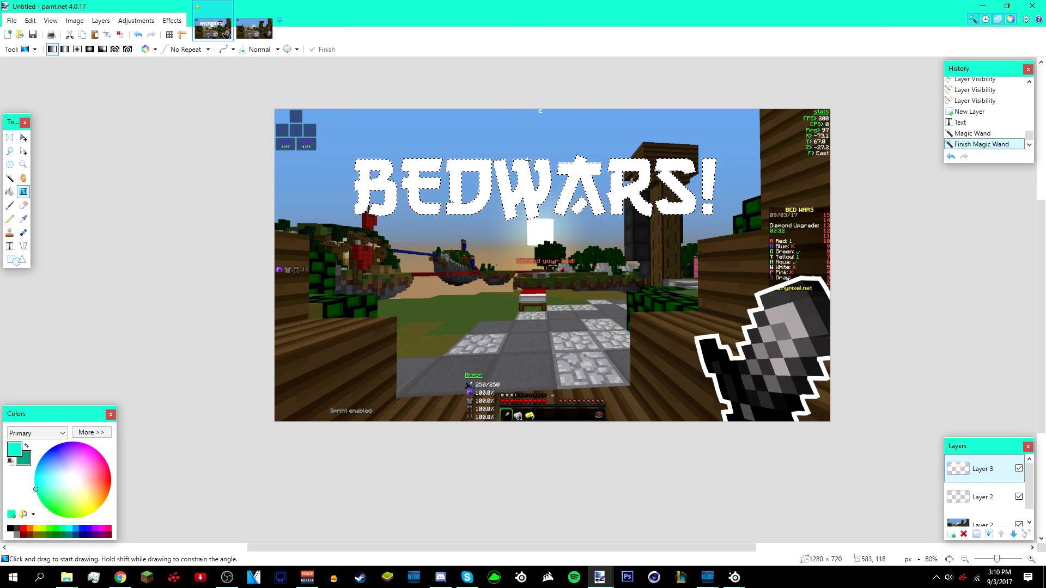
{"action": "left_click_drag", "start_coordinate": [527, 183], "coordinate": [529, 219]}
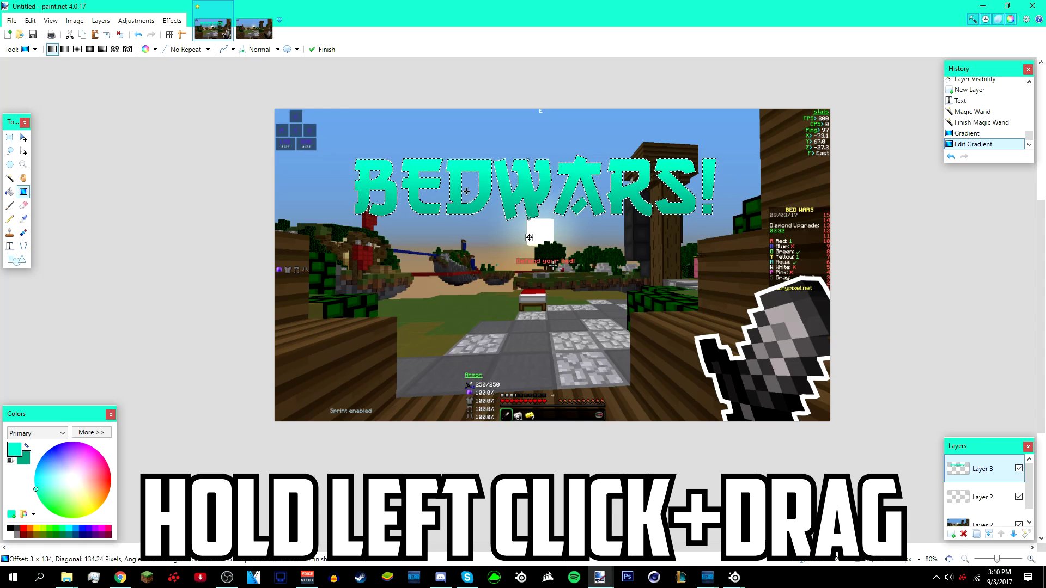
{"action": "left_click", "coordinate": [122, 36]}
- Apply the Glow effect to the text layer with radius 6, brightness -79 and contrast 10
{"action": "left_click", "coordinate": [179, 25]}
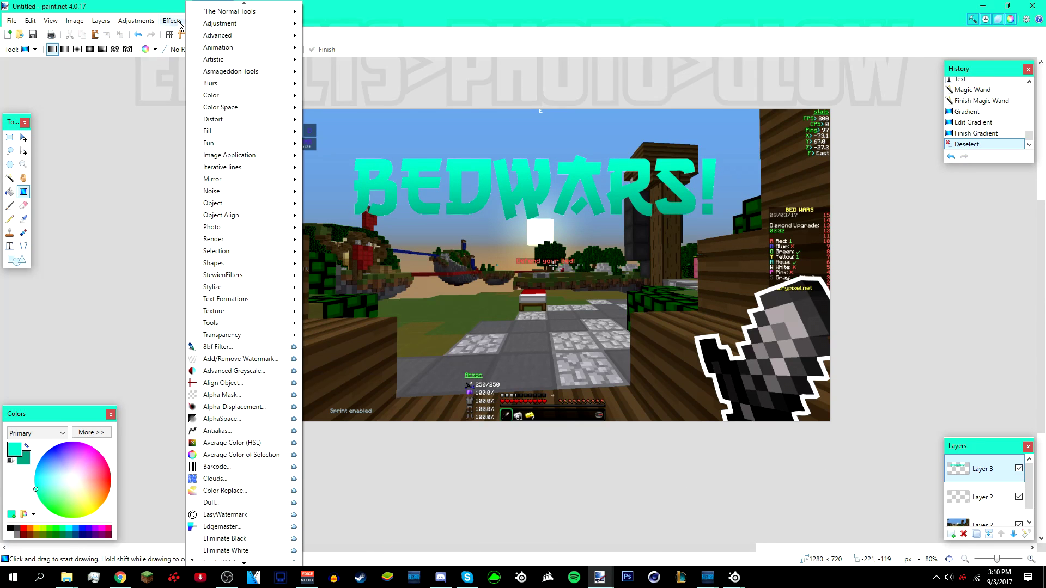
{"action": "mouse_move", "coordinate": [234, 226]}
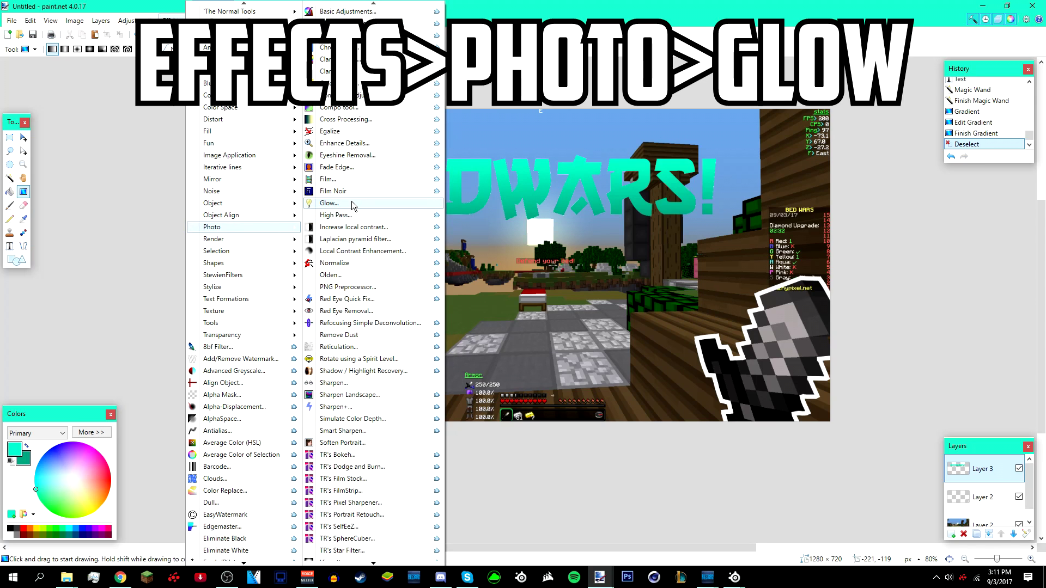
{"action": "left_click", "coordinate": [352, 203]}
{"action": "left_click_drag", "start_coordinate": [605, 170], "coordinate": [654, 166]}
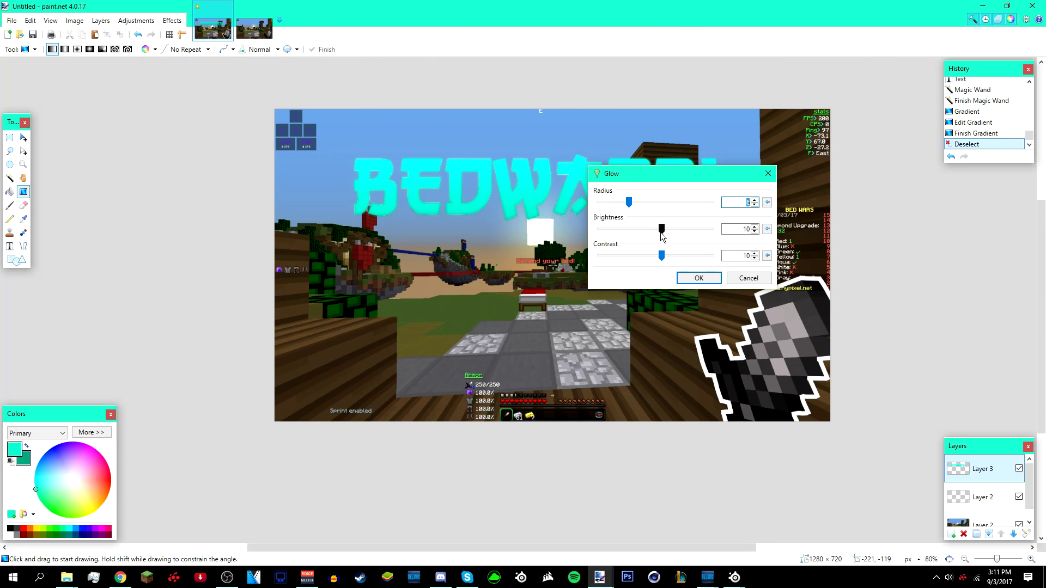
{"action": "left_click_drag", "start_coordinate": [662, 232], "coordinate": [611, 235]}
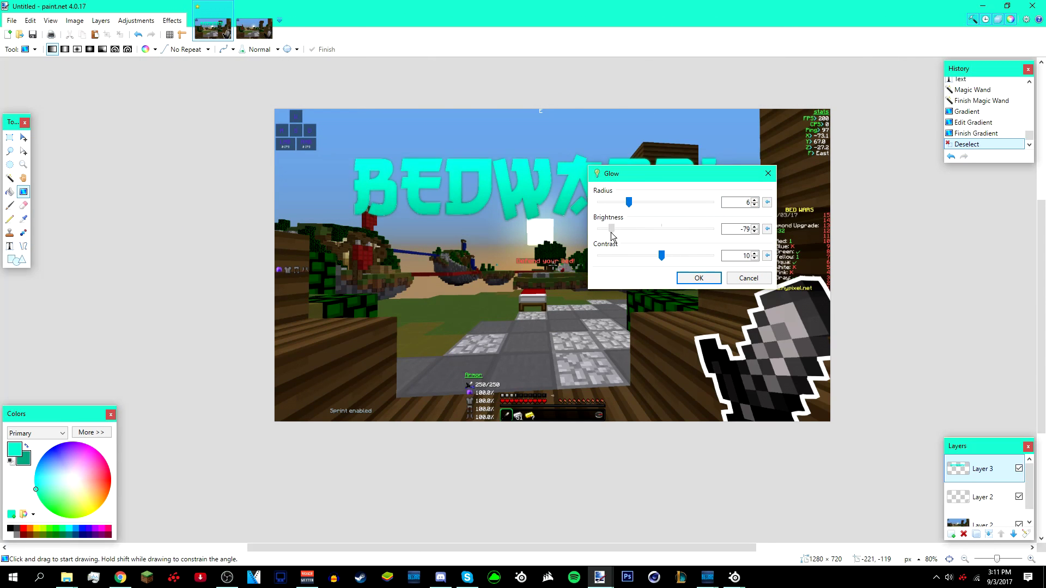
{"action": "left_click_drag", "start_coordinate": [678, 181], "coordinate": [804, 131]}
{"action": "left_click", "coordinate": [824, 228]}
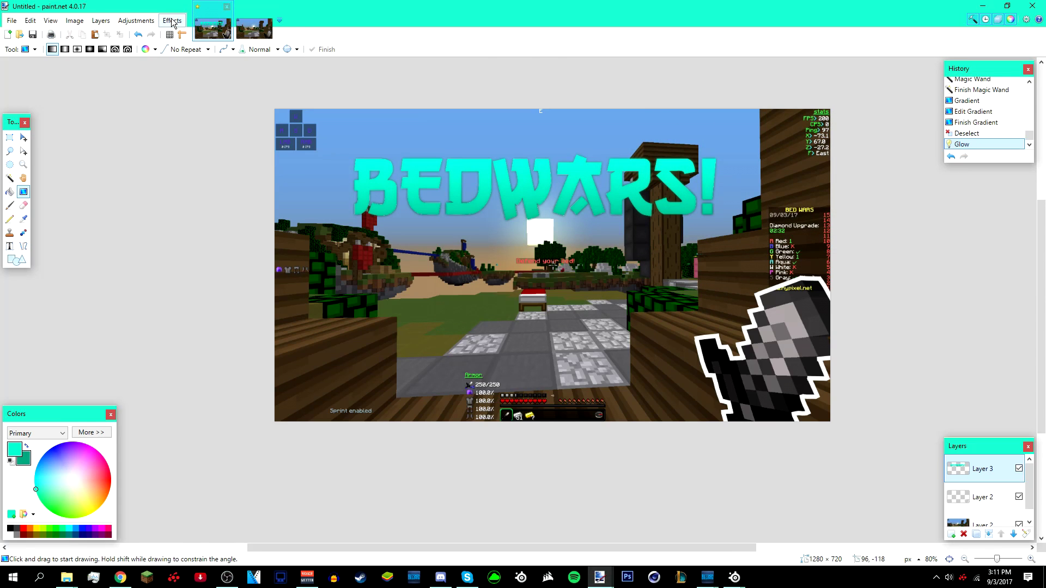
- Apply a black Drop Shadow to the text with zero offsets, widening radius 5, blur radius 0 and opacity 255
{"action": "left_click", "coordinate": [173, 21]}
{"action": "mouse_move", "coordinate": [240, 223]}
{"action": "left_click", "coordinate": [327, 278]}
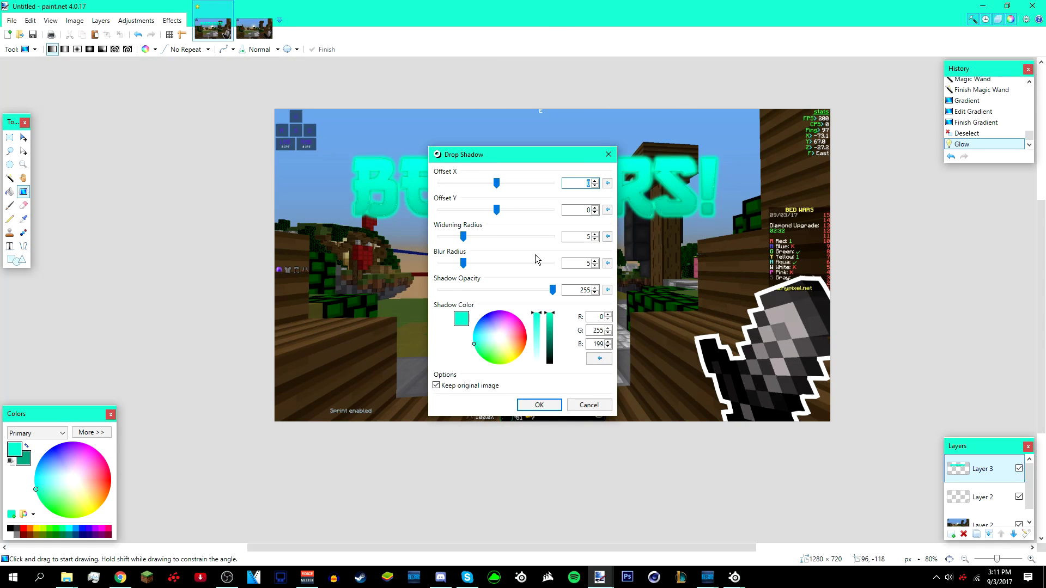
{"action": "left_click_drag", "start_coordinate": [517, 155], "coordinate": [743, 132]}
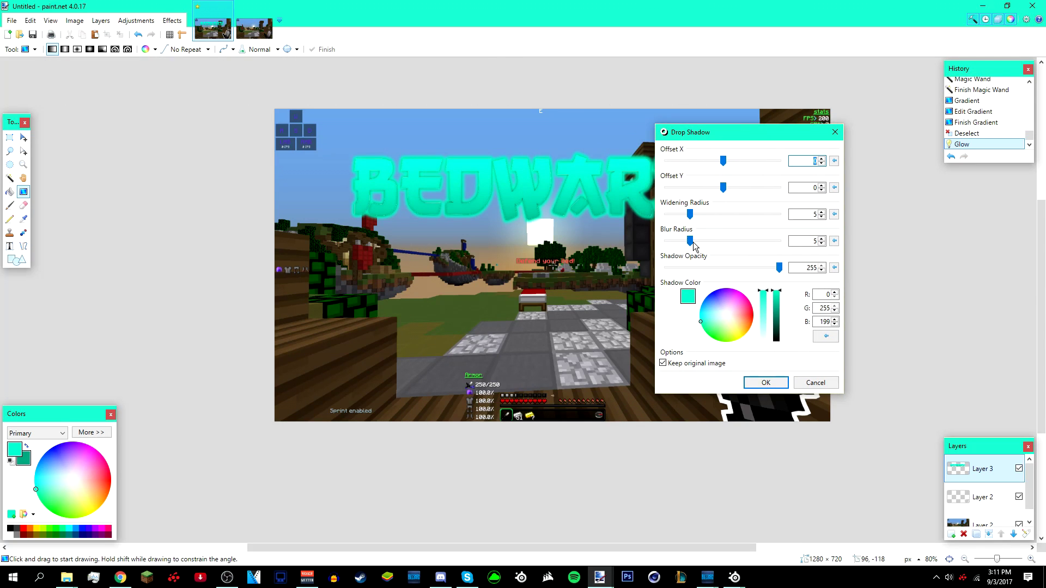
{"action": "left_click_drag", "start_coordinate": [691, 244], "coordinate": [657, 248]}
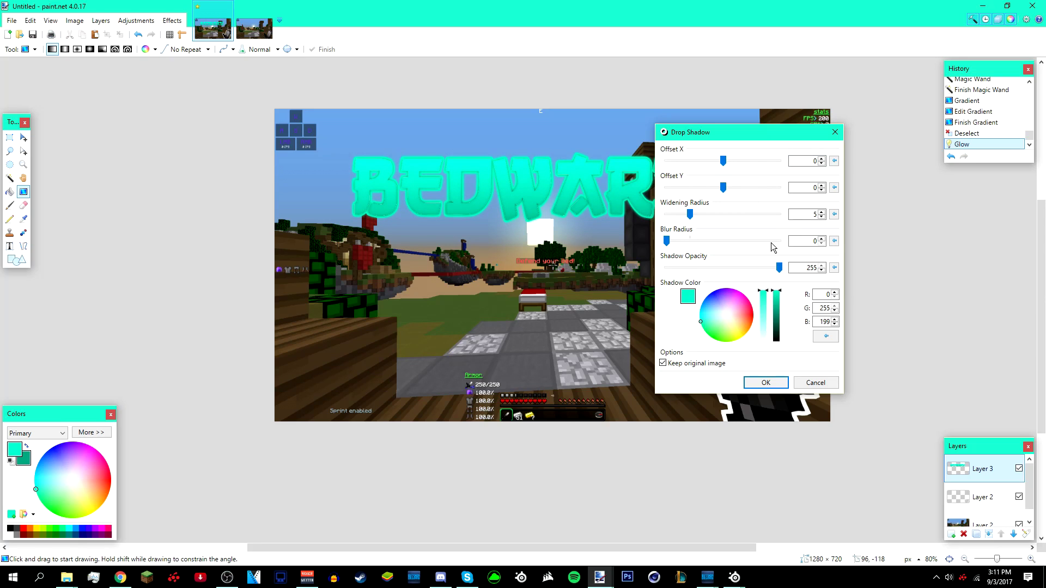
{"action": "left_click_drag", "start_coordinate": [781, 296], "coordinate": [787, 369]}
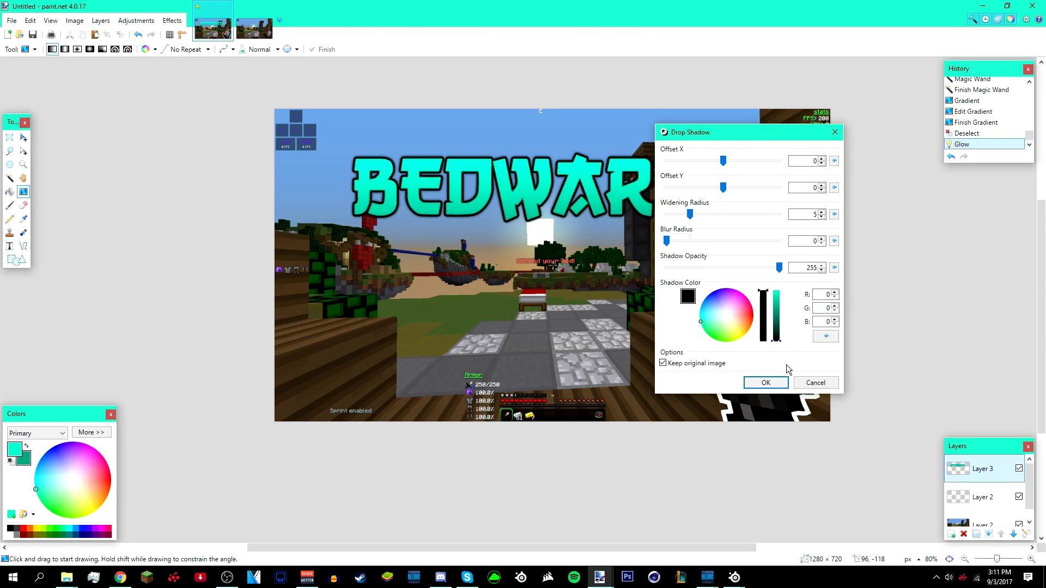
{"action": "left_click_drag", "start_coordinate": [769, 139], "coordinate": [839, 136]}
{"action": "mouse_move", "coordinate": [763, 213]}
{"action": "left_mouse_down"}
{"action": "mouse_move", "coordinate": [791, 216]}
{"action": "mouse_move", "coordinate": [756, 216]}
{"action": "mouse_move", "coordinate": [765, 217]}
{"action": "left_mouse_up"}
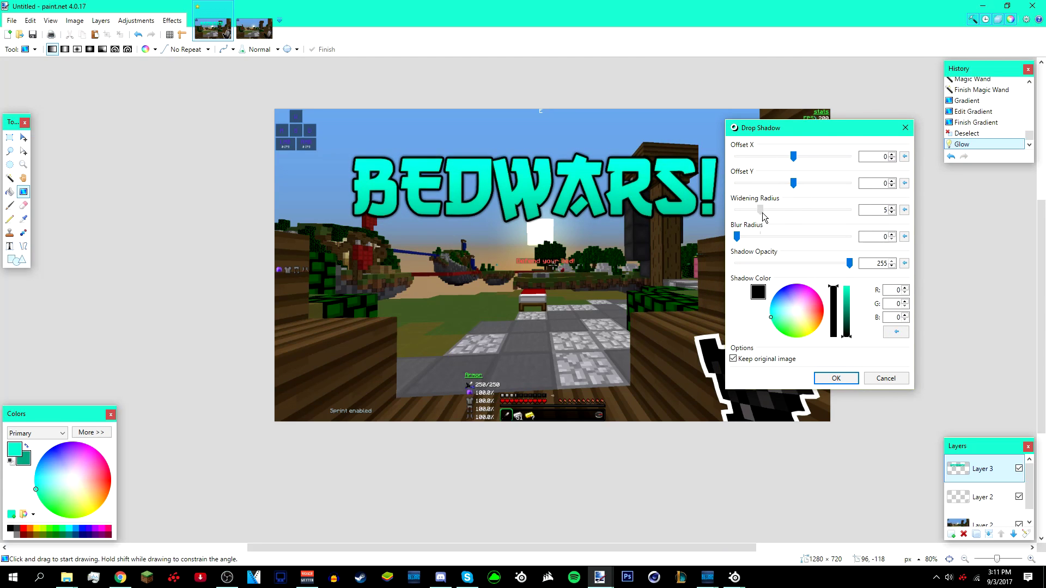
{"action": "left_click", "coordinate": [836, 378]}
- Apply a second Drop Shadow to the text in white with zero offsets, widening radius 17, blur radius 0 and opacity 255
{"action": "left_click", "coordinate": [172, 20]}
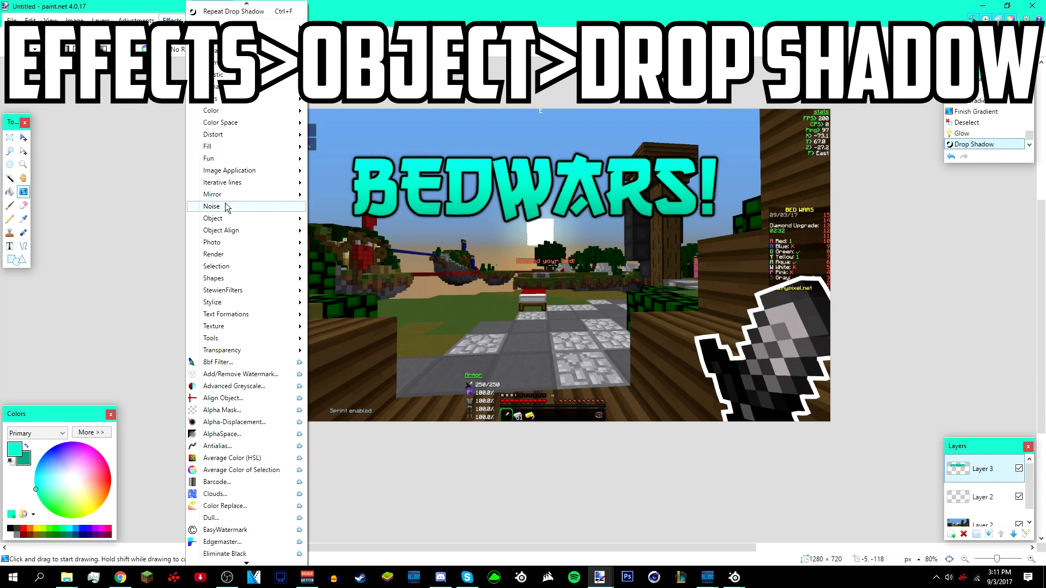
{"action": "mouse_move", "coordinate": [233, 221]}
{"action": "left_click", "coordinate": [352, 285]}
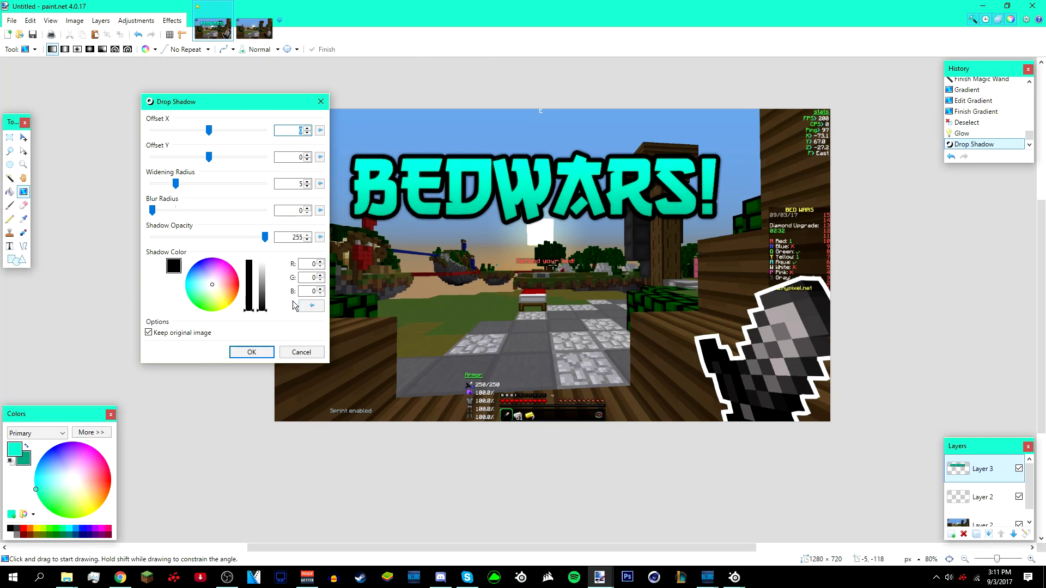
{"action": "left_click_drag", "start_coordinate": [263, 309], "coordinate": [262, 180]}
{"action": "left_click_drag", "start_coordinate": [263, 111], "coordinate": [854, 142]}
{"action": "left_click_drag", "start_coordinate": [769, 218], "coordinate": [807, 223]}
{"action": "mouse_move", "coordinate": [810, 136]}
{"action": "left_mouse_down"}
{"action": "mouse_move", "coordinate": [824, 127]}
{"action": "mouse_move", "coordinate": [806, 128]}
{"action": "left_mouse_up"}
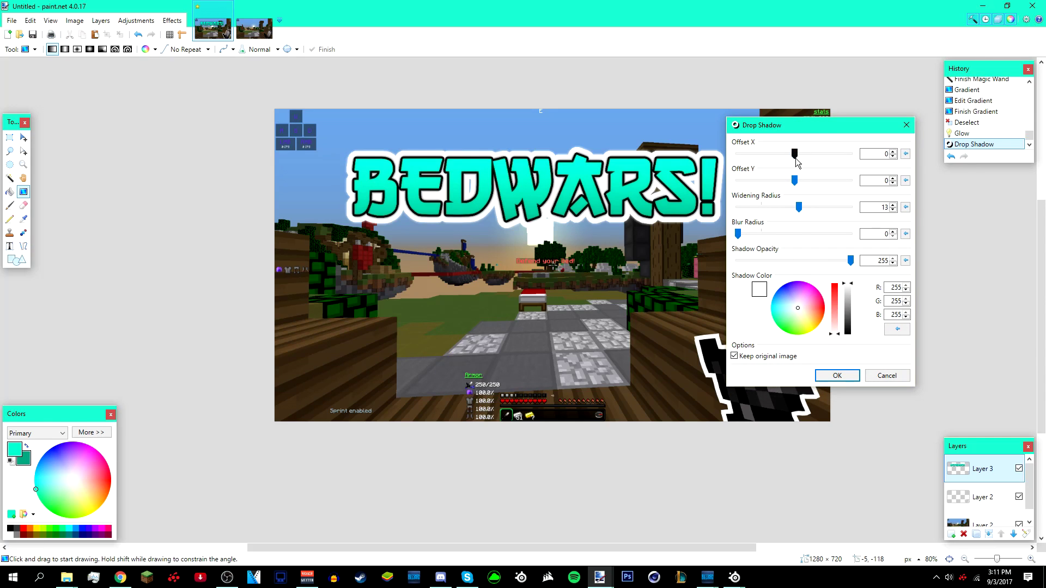
{"action": "left_click_drag", "start_coordinate": [805, 210], "coordinate": [820, 211]}
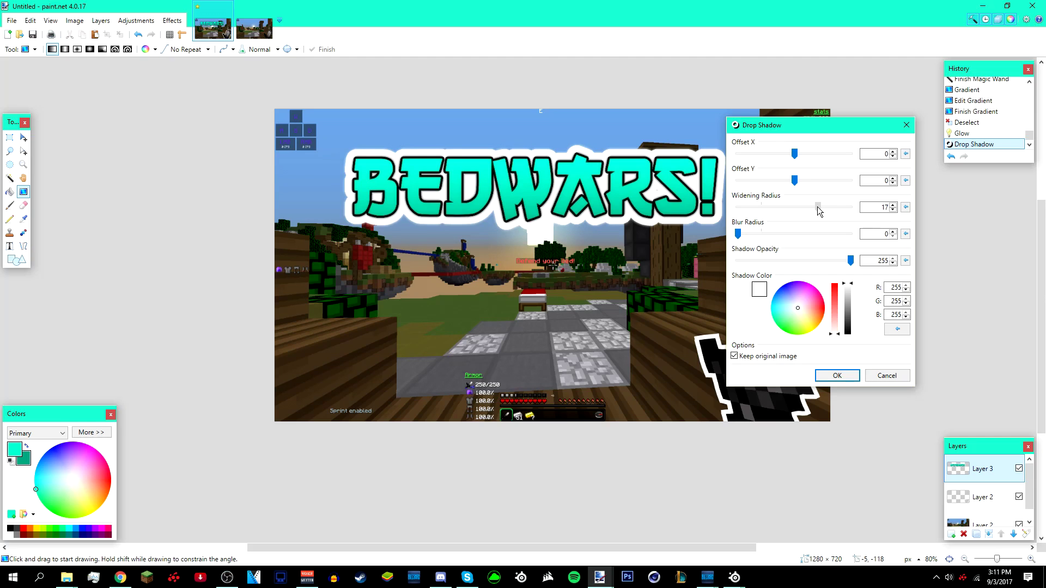
{"action": "left_click", "coordinate": [834, 376]}
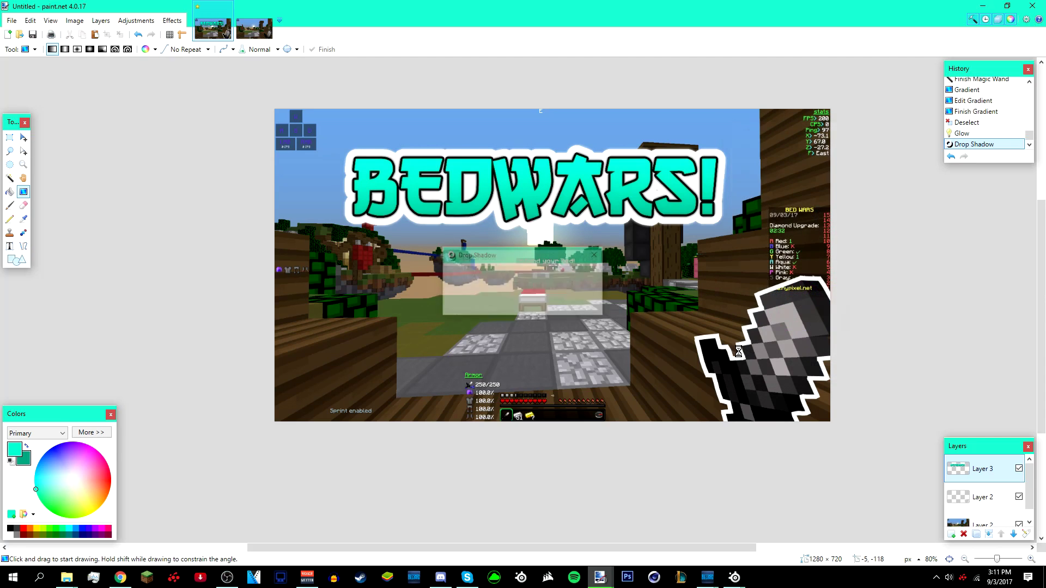
- Select the whole text layer, rotate the BEDWARS! text clockwise by about 6 degrees, adjust its position slightly, and deselect
{"action": "left_click", "coordinate": [21, 141]}
{"action": "key", "text": "ctrl+a"}
{"action": "left_click_drag", "start_coordinate": [717, 196], "coordinate": [717, 191]}
{"action": "left_click_drag", "start_coordinate": [847, 187], "coordinate": [853, 217]}
{"action": "left_click_drag", "start_coordinate": [832, 460], "coordinate": [828, 461]}
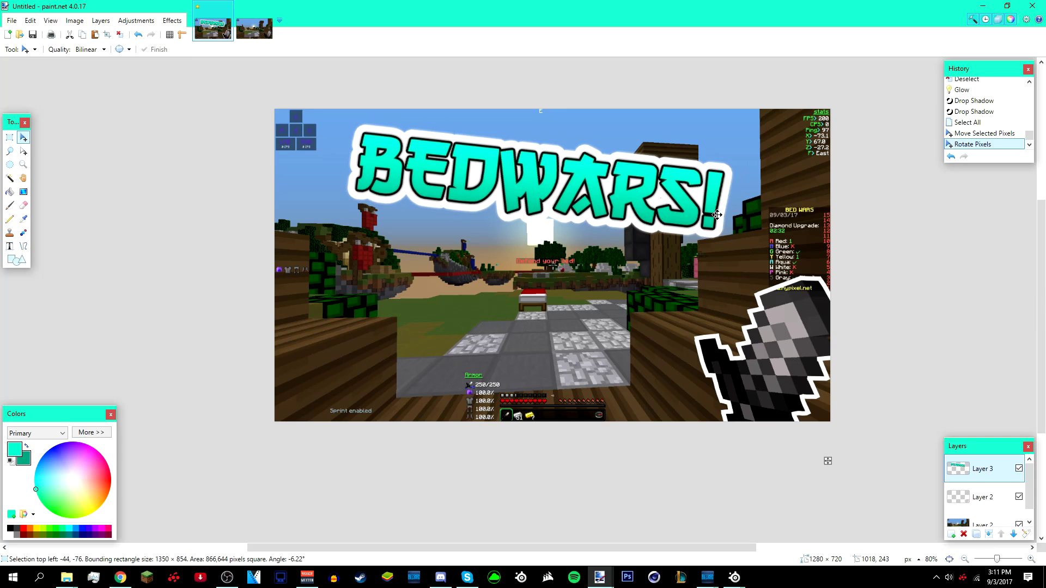
{"action": "left_click", "coordinate": [123, 34]}
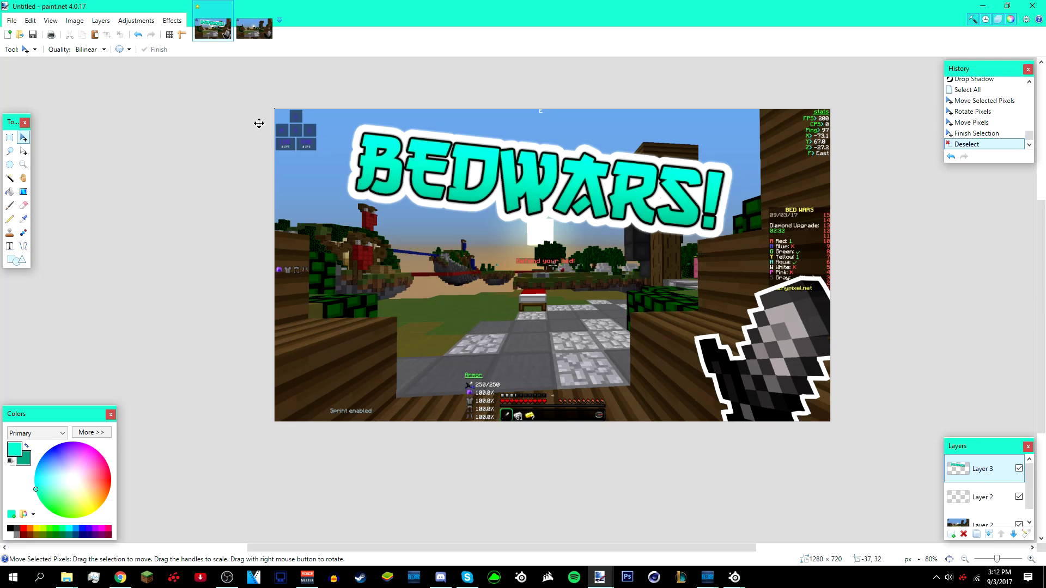
- Center the tilted BEDWARS! text horizontally on the canvas with the Object Align effect
{"action": "left_click", "coordinate": [172, 20]}
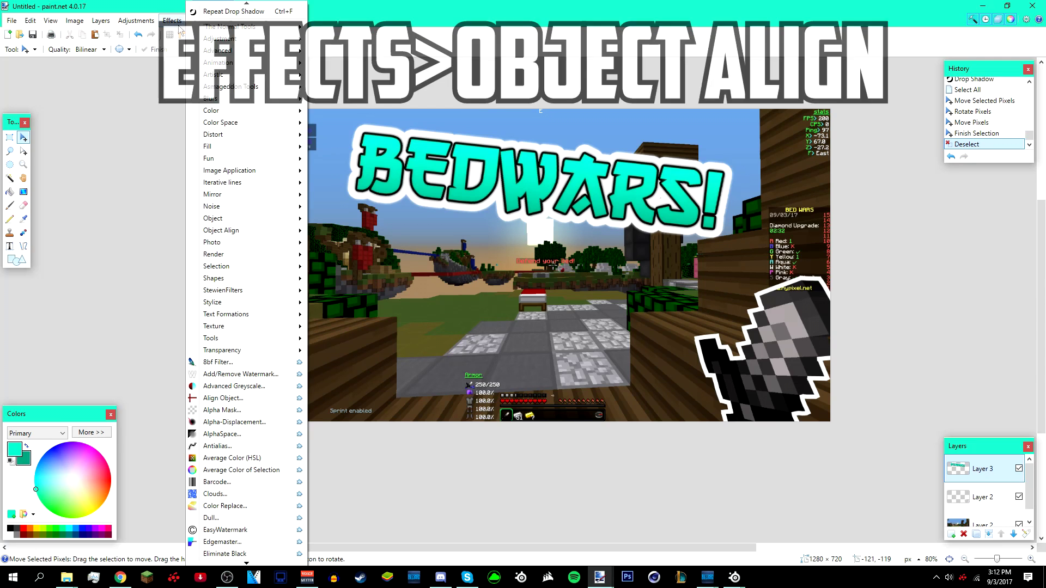
{"action": "mouse_move", "coordinate": [254, 229]}
{"action": "left_click", "coordinate": [351, 243]}
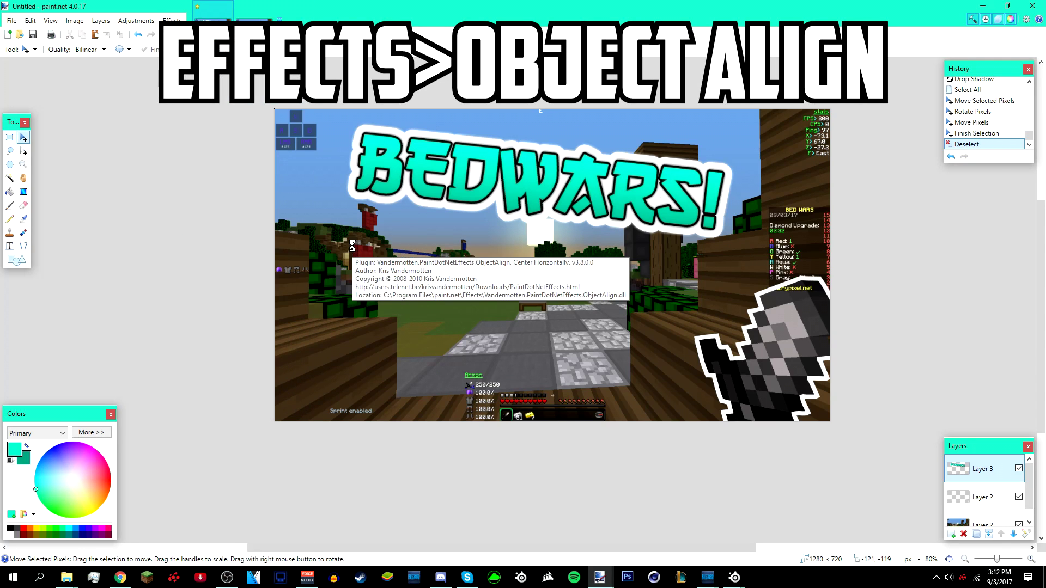